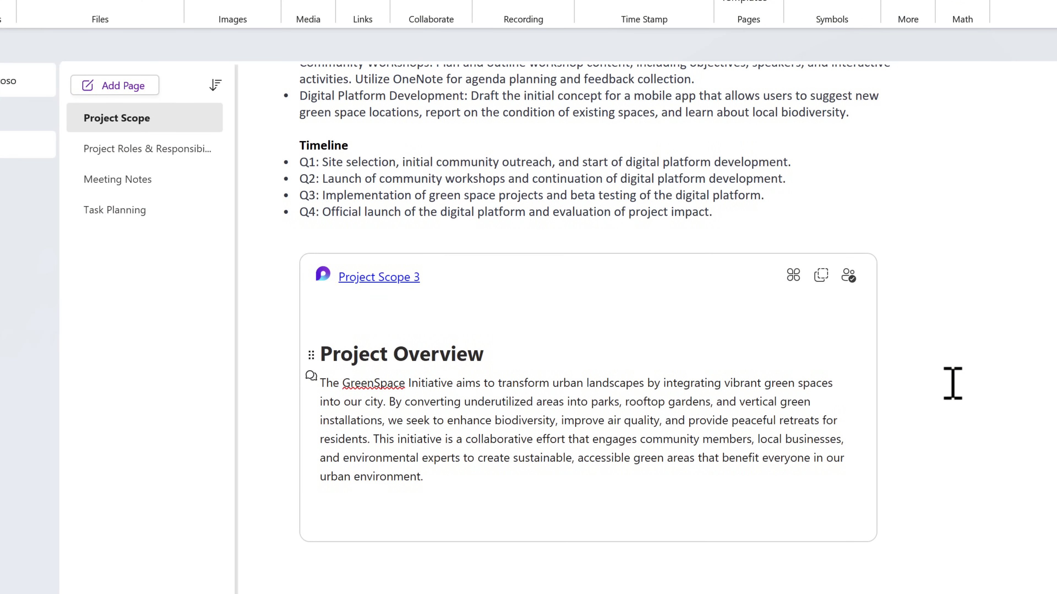
Copy the Project Scope 3 Loop component
left_click(821, 276)
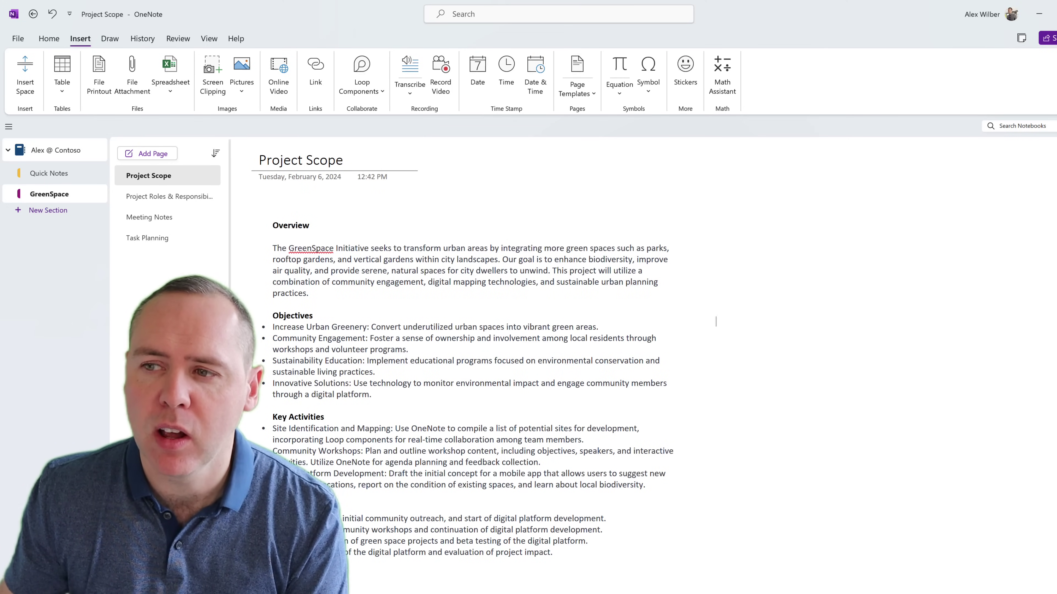
Email a copy of the Project Scope page as an Outlook draft, then scroll the page
left_click(1048, 36)
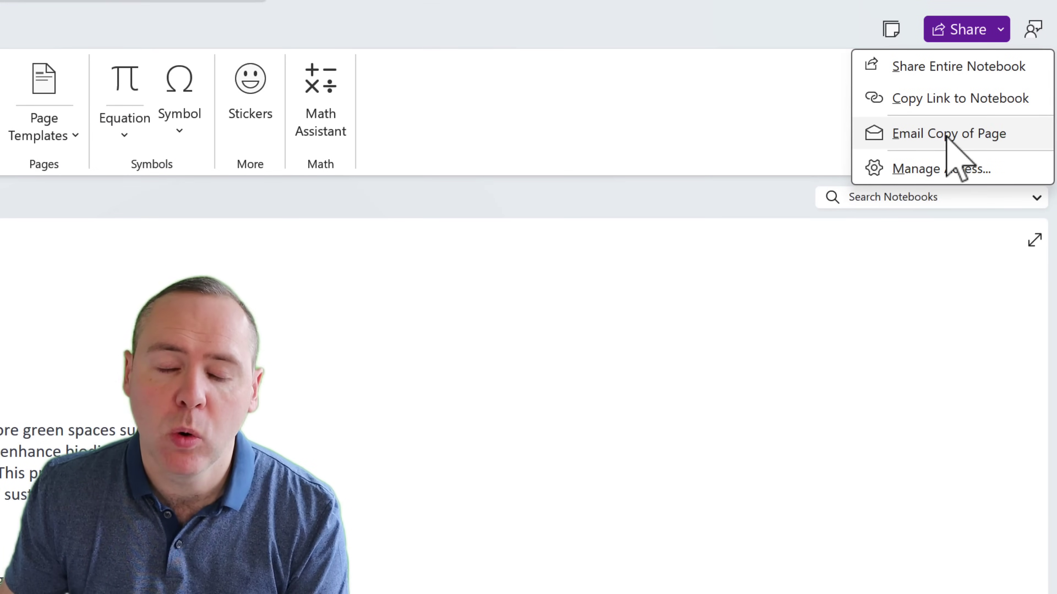
left_click(950, 142)
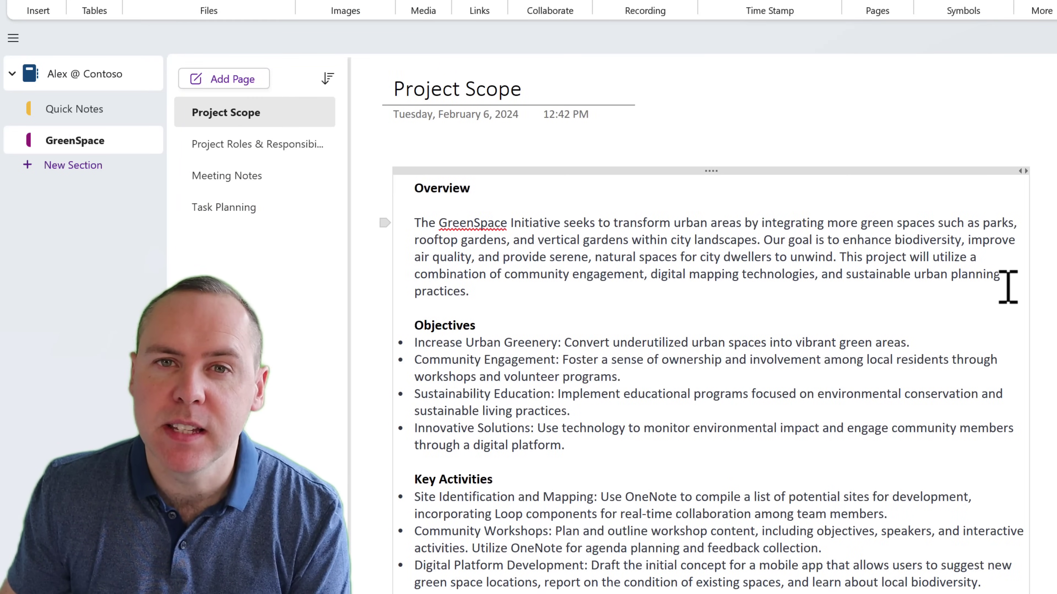
scroll(1008, 287, "down", 5)
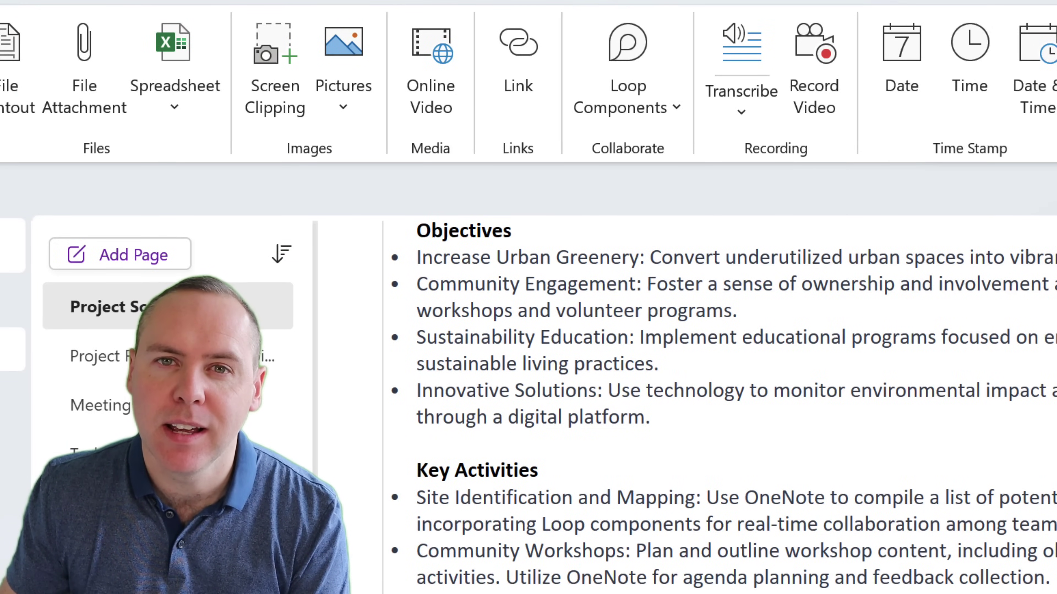
Insert a Loop paragraph component holding the Project Overview text, then copy it
left_click(662, 104)
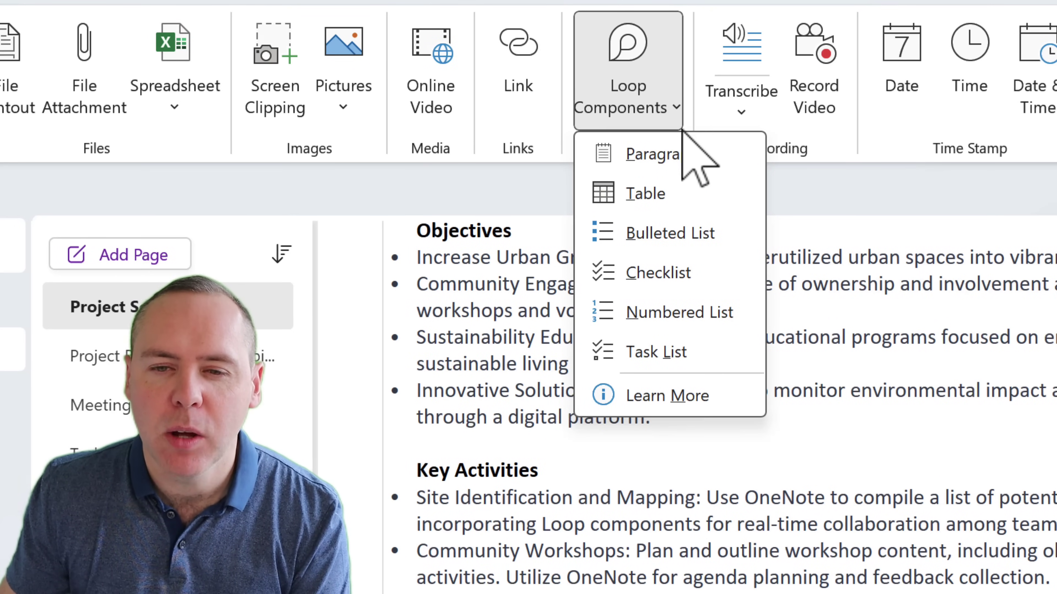
left_click(688, 163)
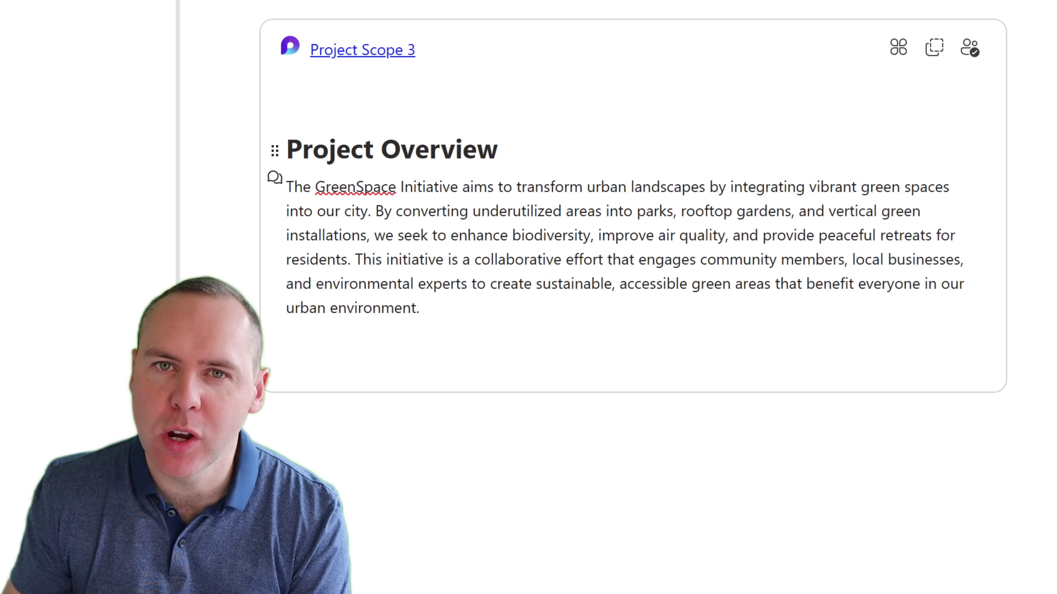
left_click(936, 55)
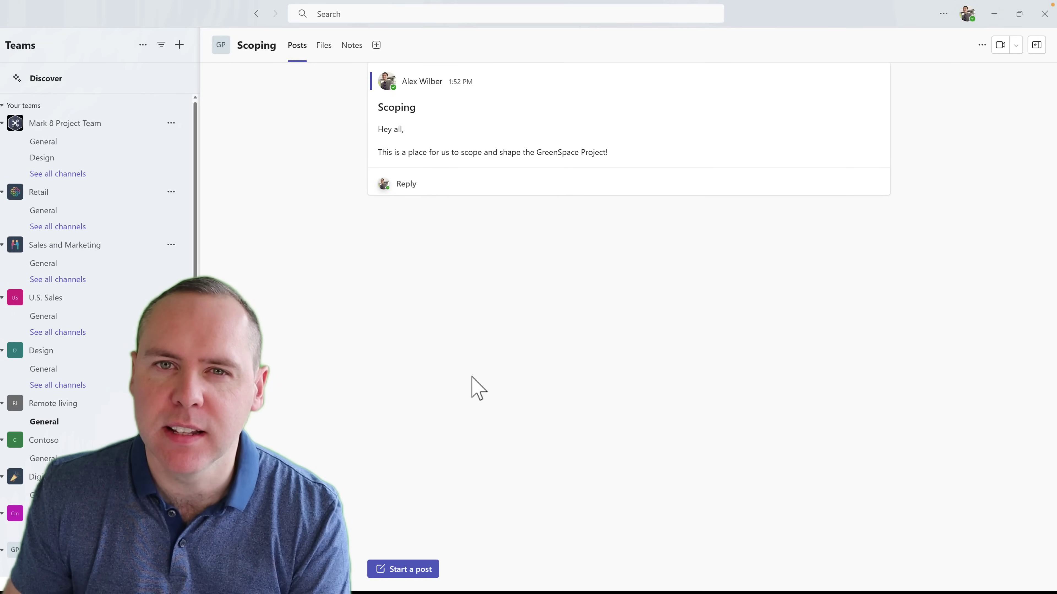
Post the Project Scope 3 component in the Scoping channel and delete its last overview sentence
left_click(423, 574)
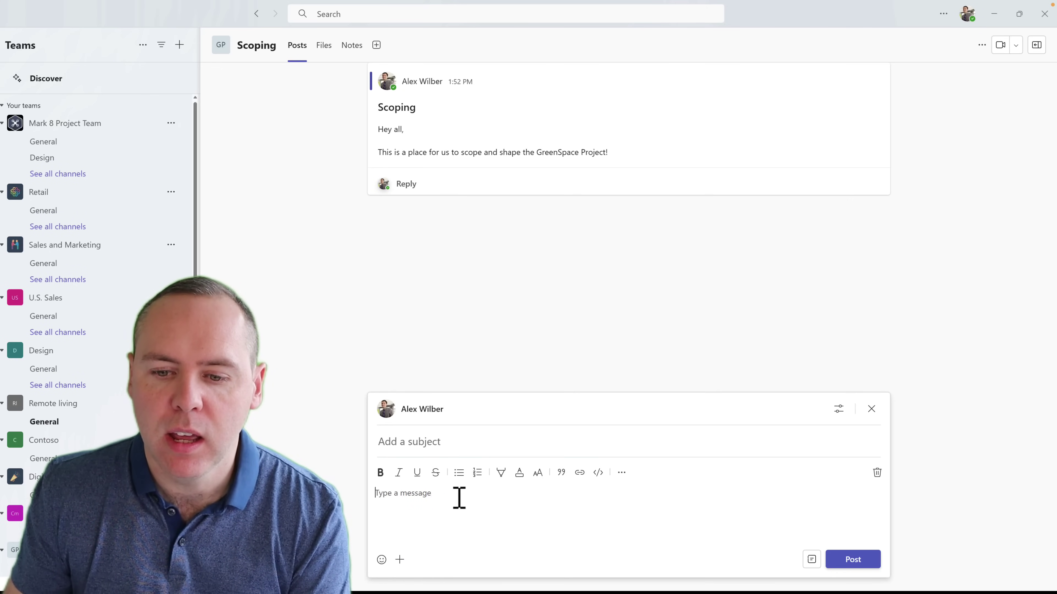
type("Project Scope 3.loop")
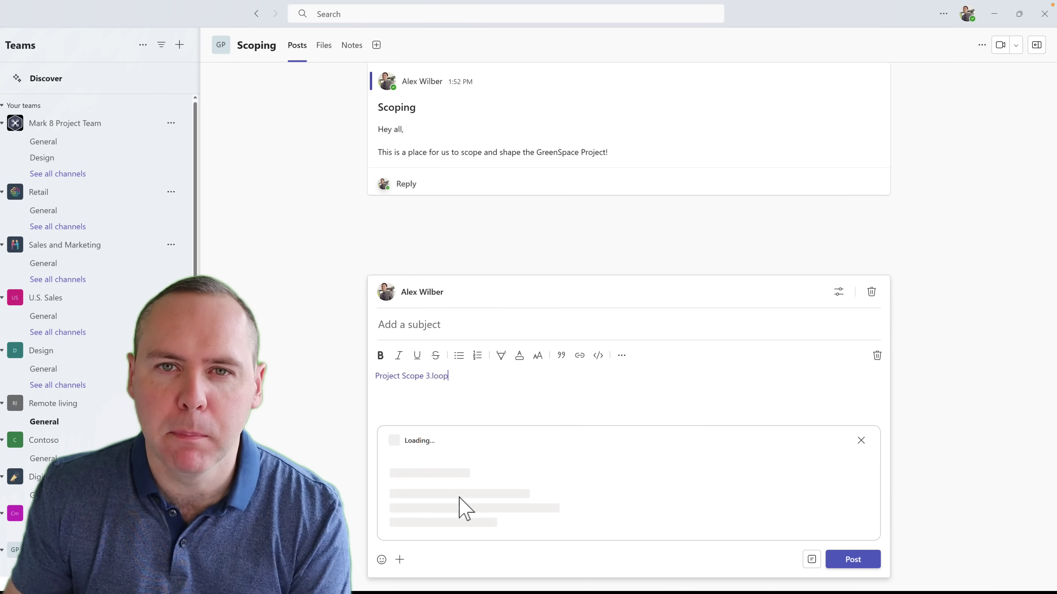
left_click(853, 561)
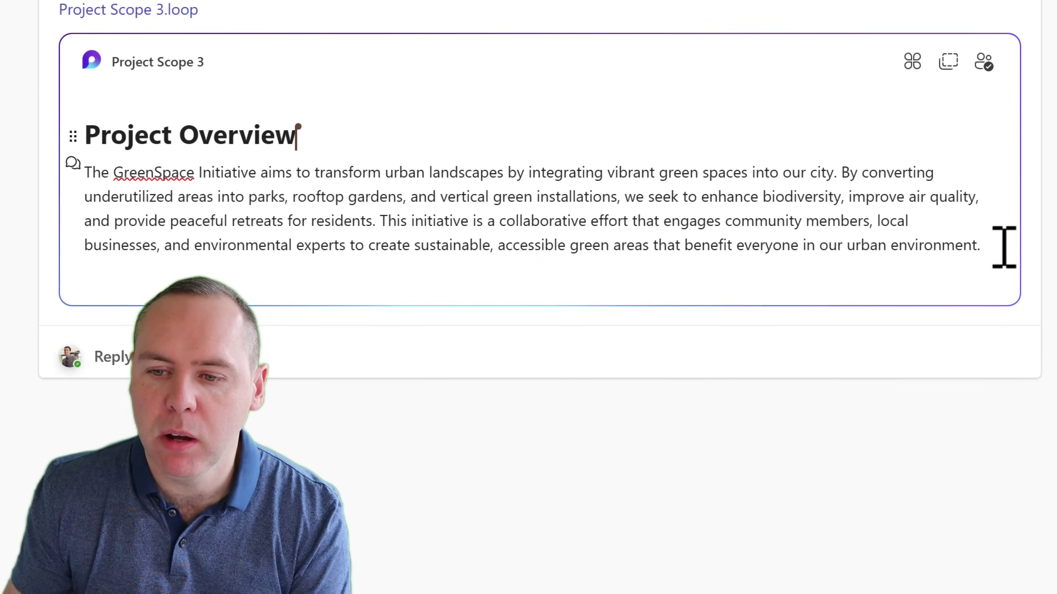
left_click_drag(1002, 246, 404, 243)
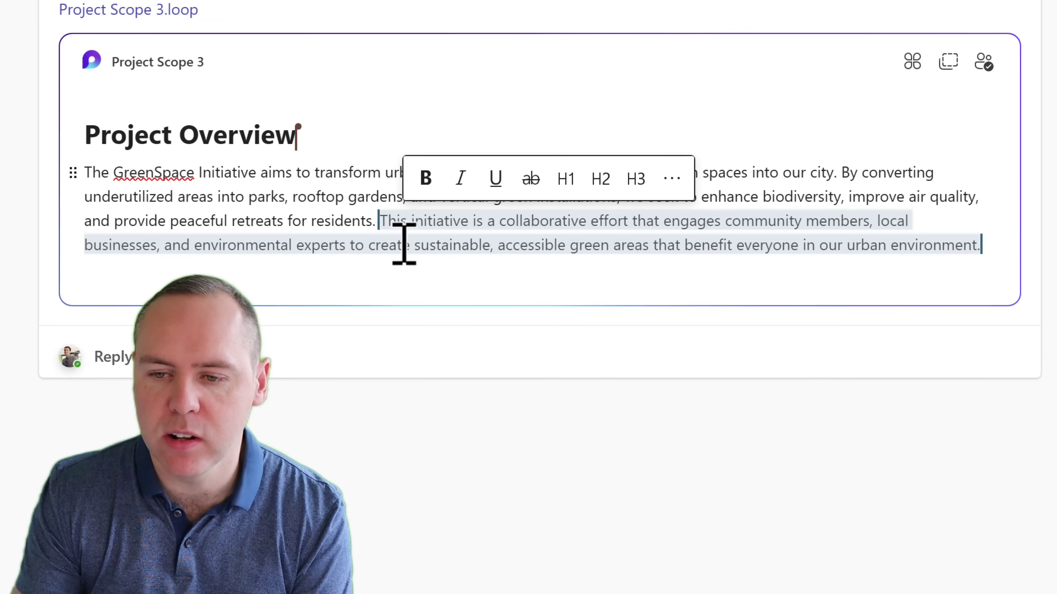
key("BackSpace")
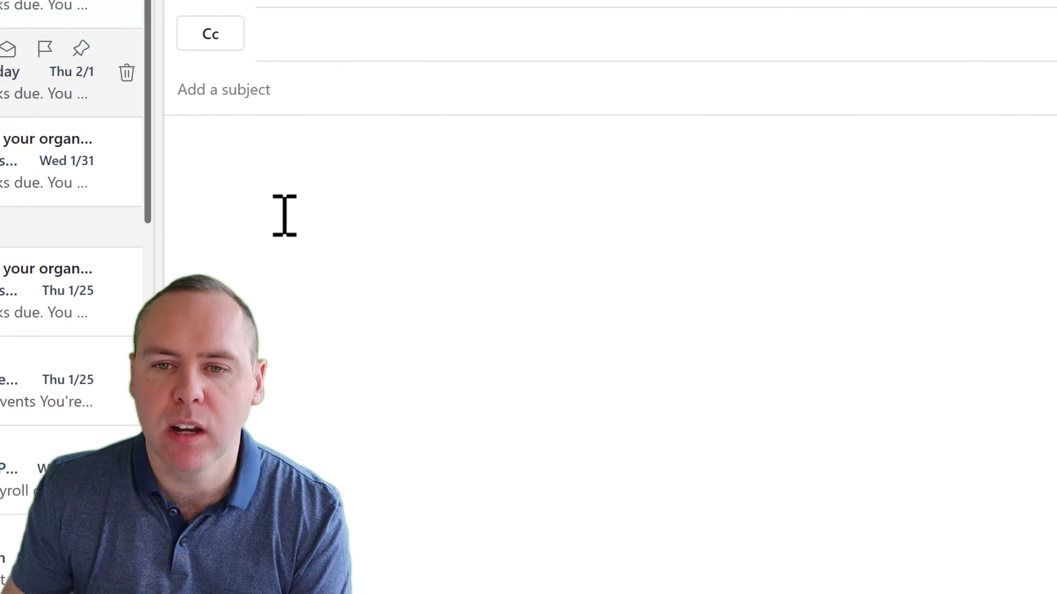
Paste the Project Scope Loop component into a new Outlook email
left_click(359, 317)
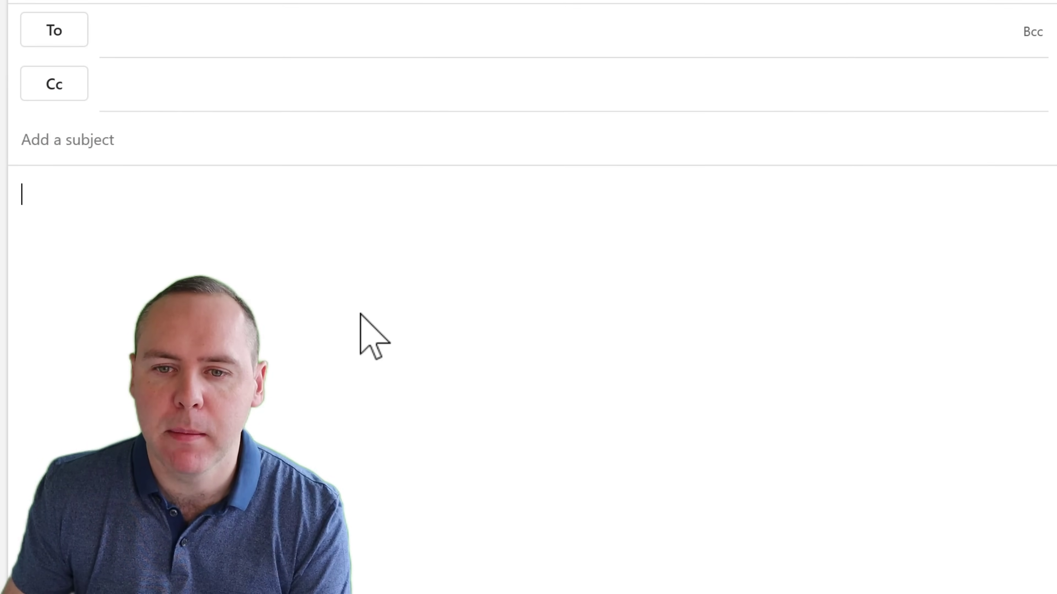
key("ctrl+v")
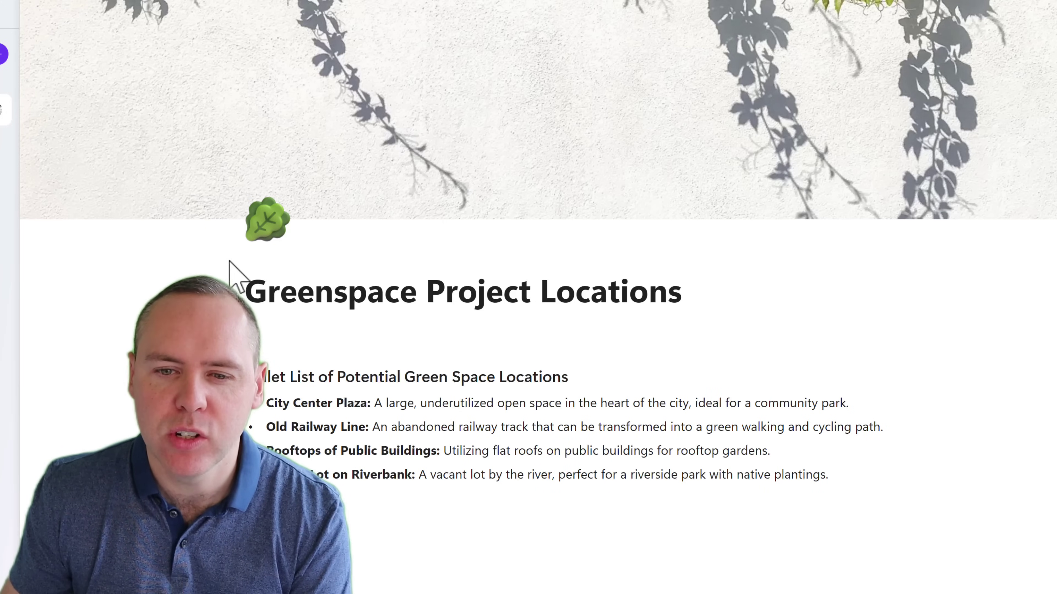
Turn the heading and four location bullets into a Loop component with its link copied
left_click_drag(249, 367, 974, 489)
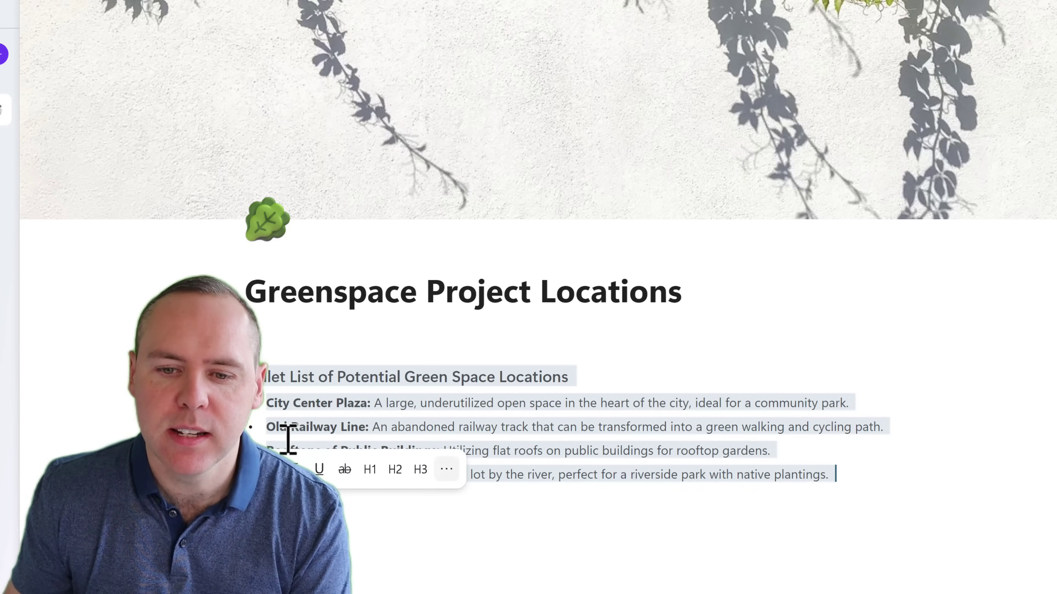
left_click(228, 374)
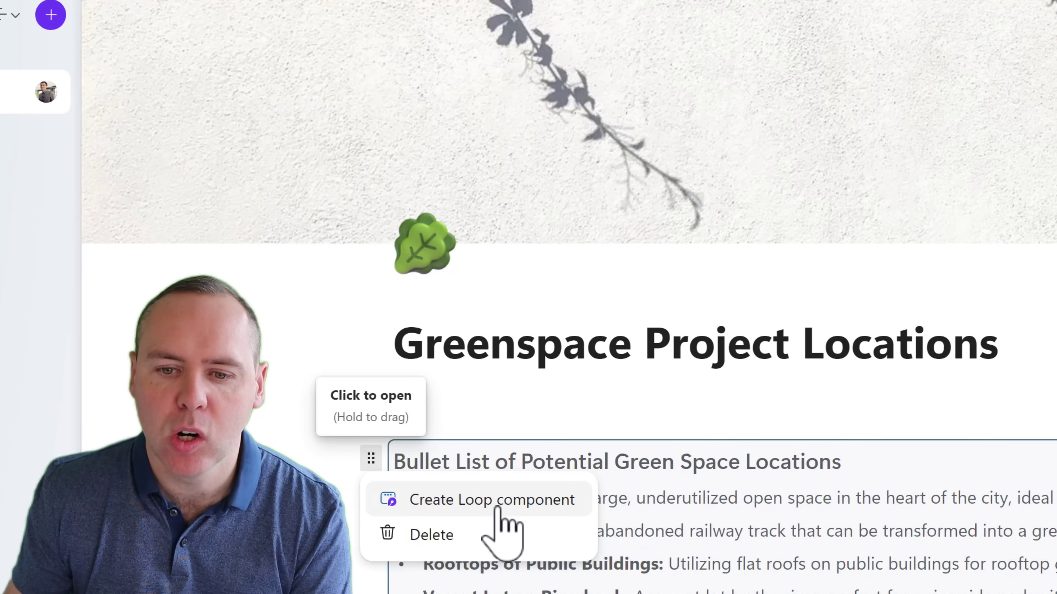
left_click(498, 507)
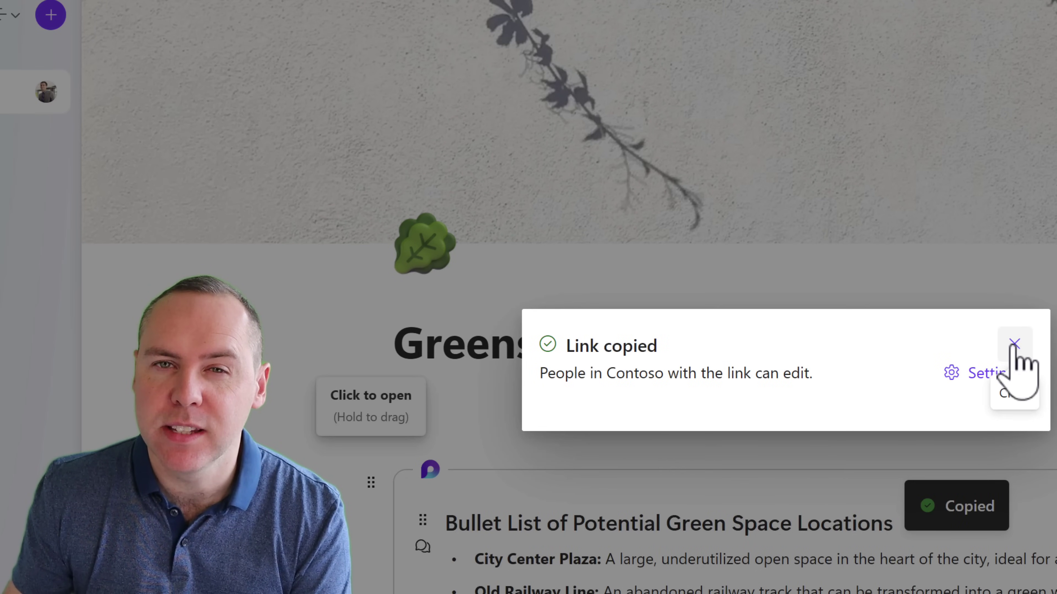
left_click(1015, 350)
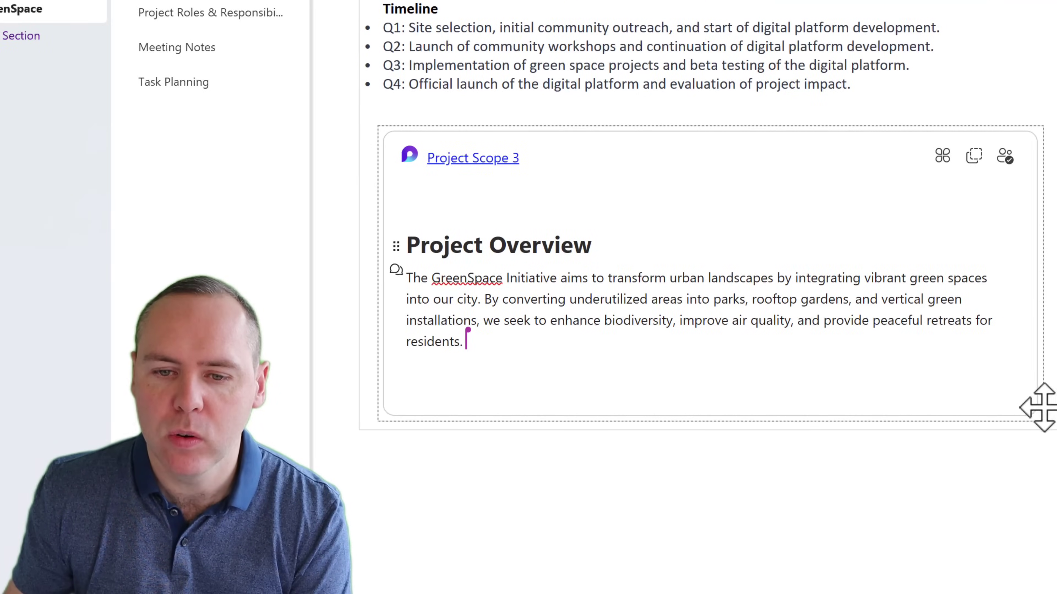
Create a new page titled 'Locations' and paste the linked locations list component into it
key("ctrl+n")
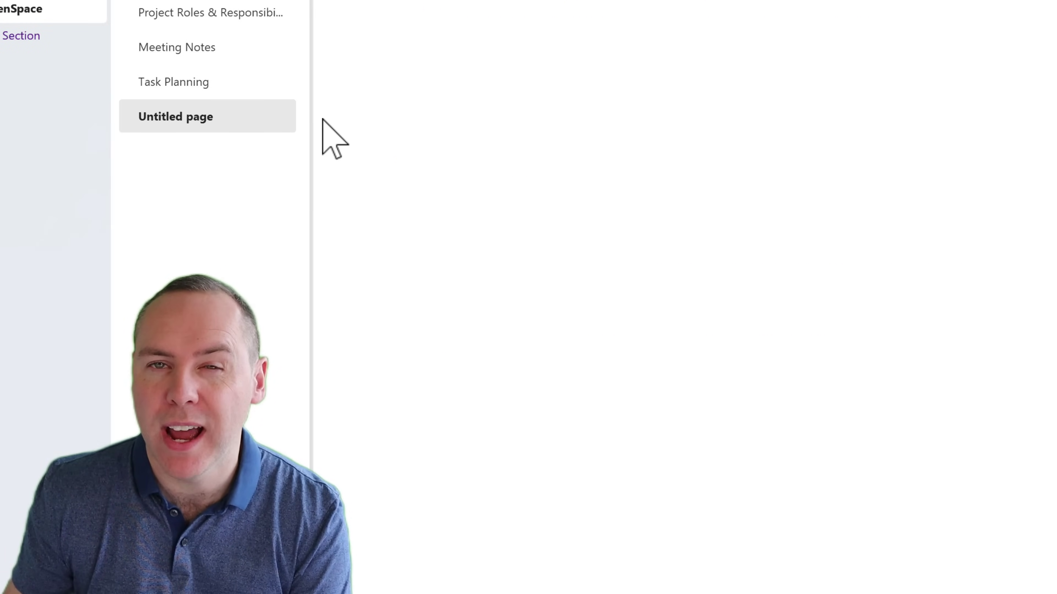
type("Lo")
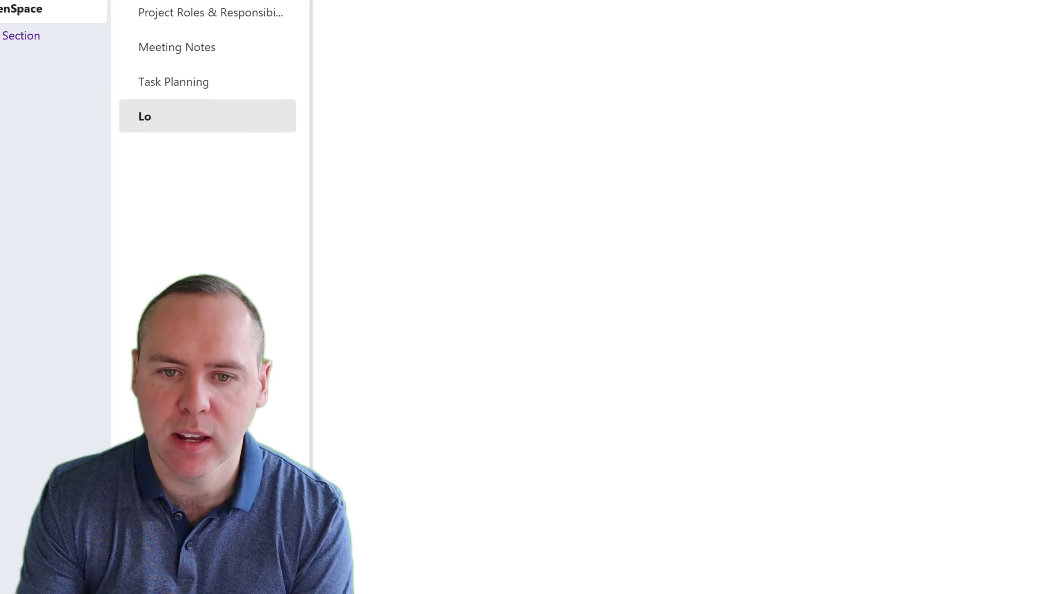
type("cations")
key("Return")
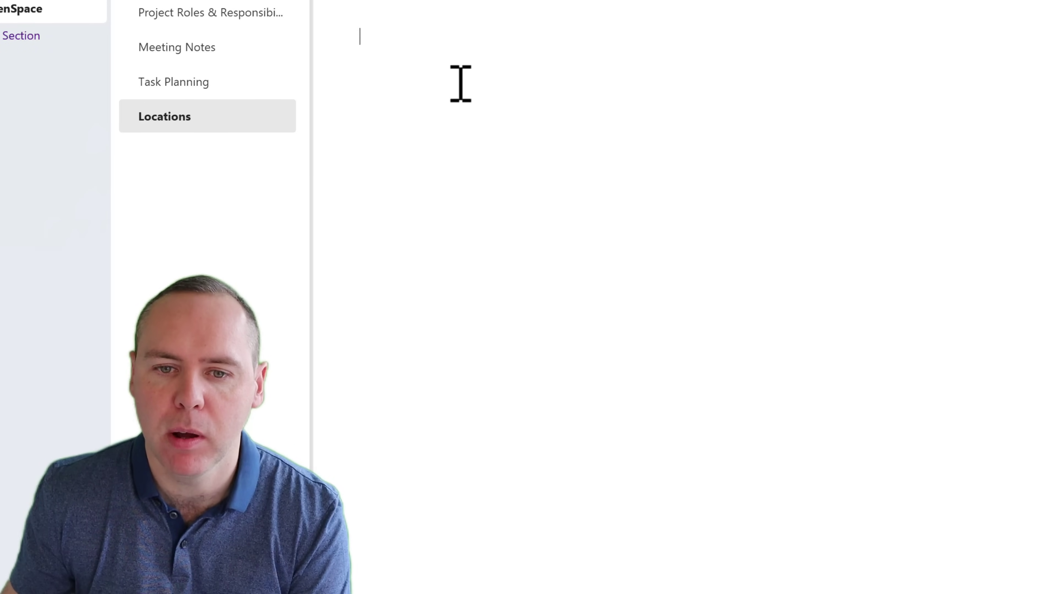
key("ctrl+v")
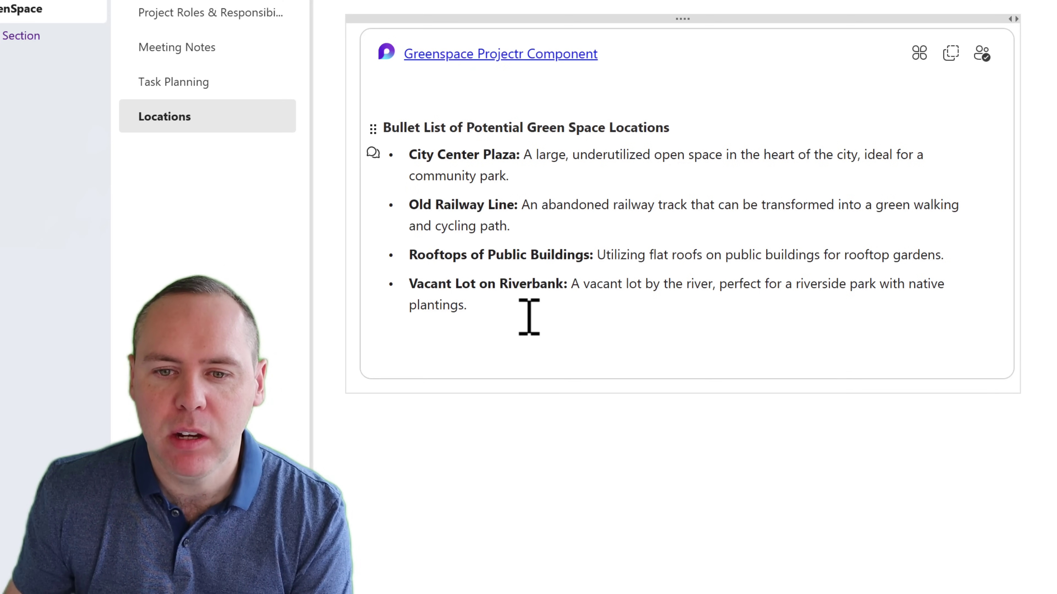
Delete 'Bullet List of ' so the component heading reads 'Potential Green Space Locations'
left_click_drag(467, 128, 408, 128)
key("BackSpace")
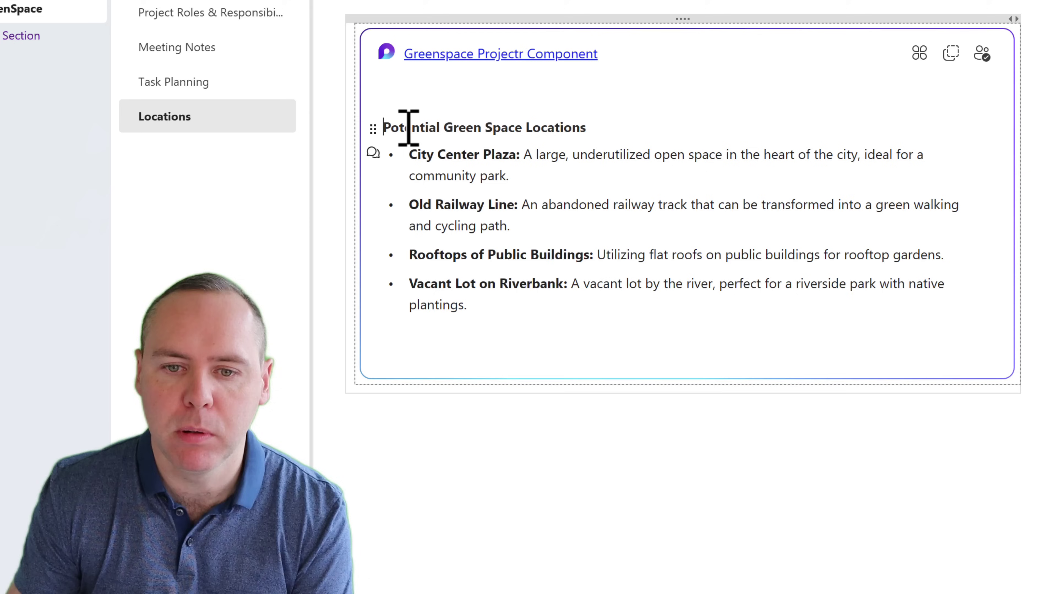
left_click(523, 450)
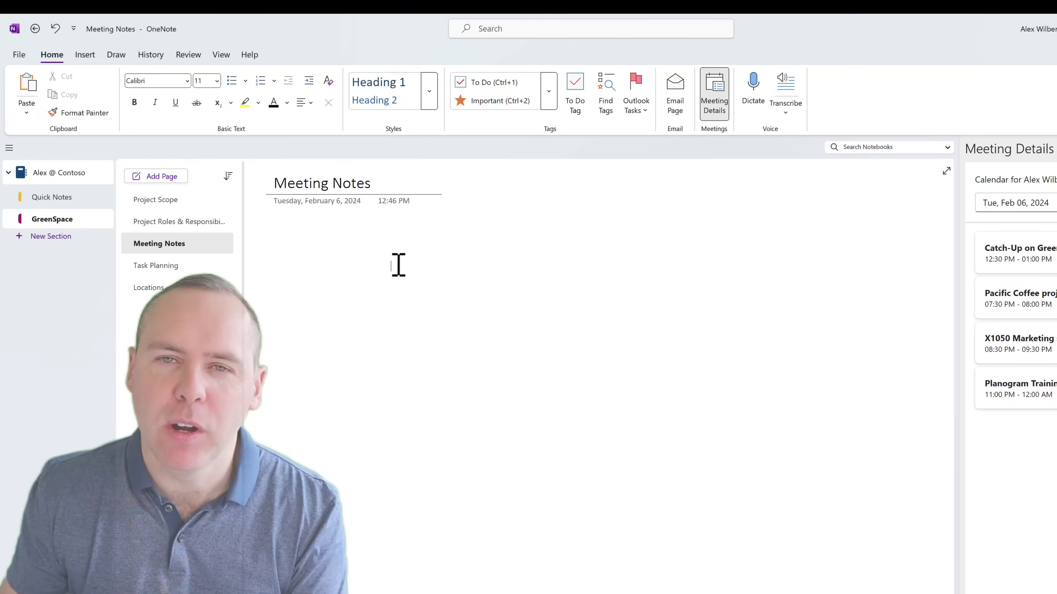
Switch from the Meeting Notes page to the Teams Scoping channel window
left_click(399, 265)
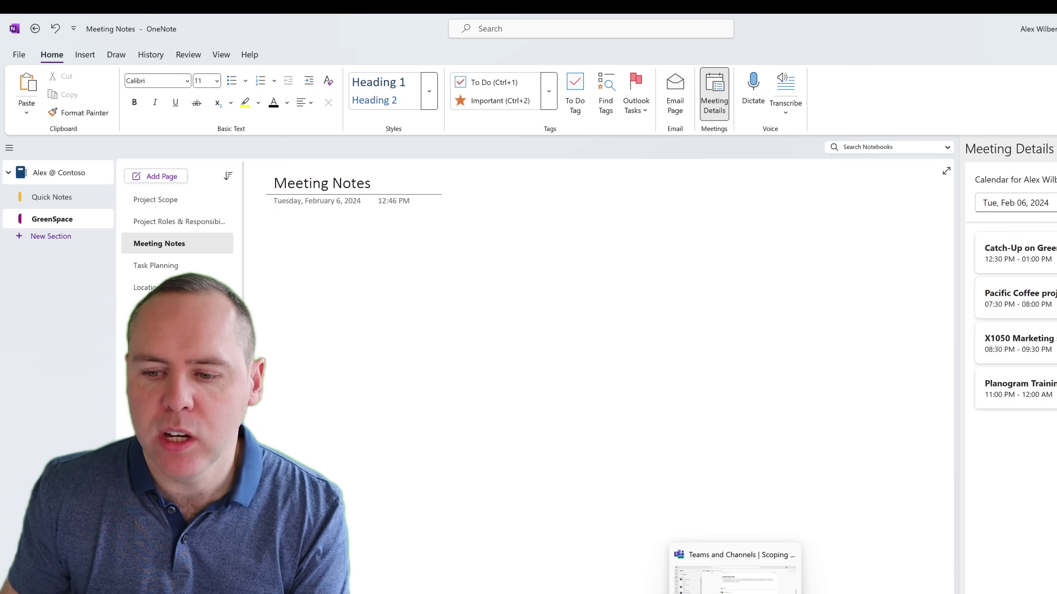
left_click(734, 579)
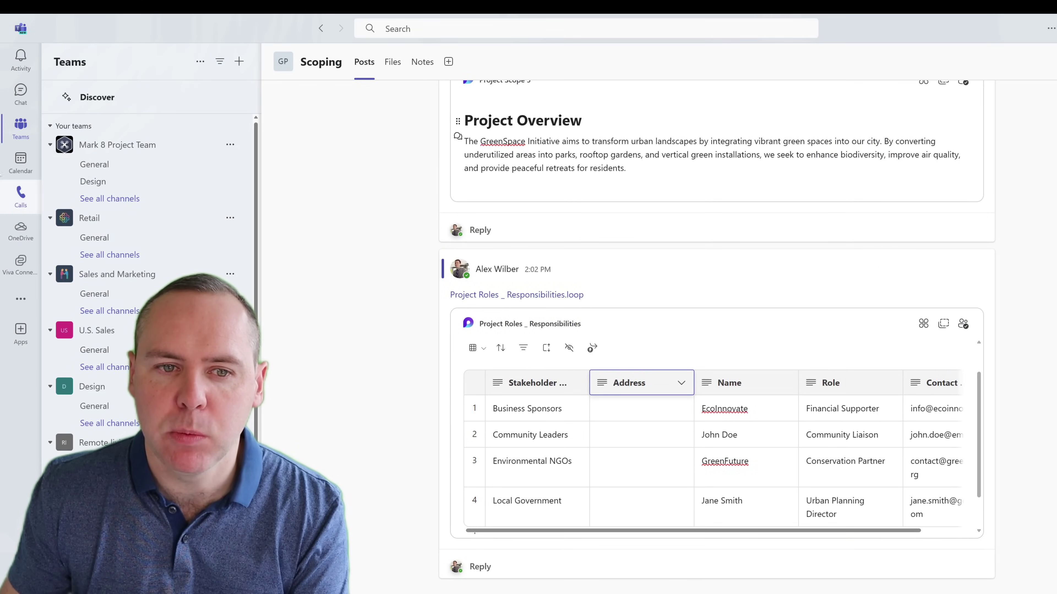
Start a Tuesday 2:30 PM meeting in the Teams calendar with an editable Loop agenda
left_click(20, 160)
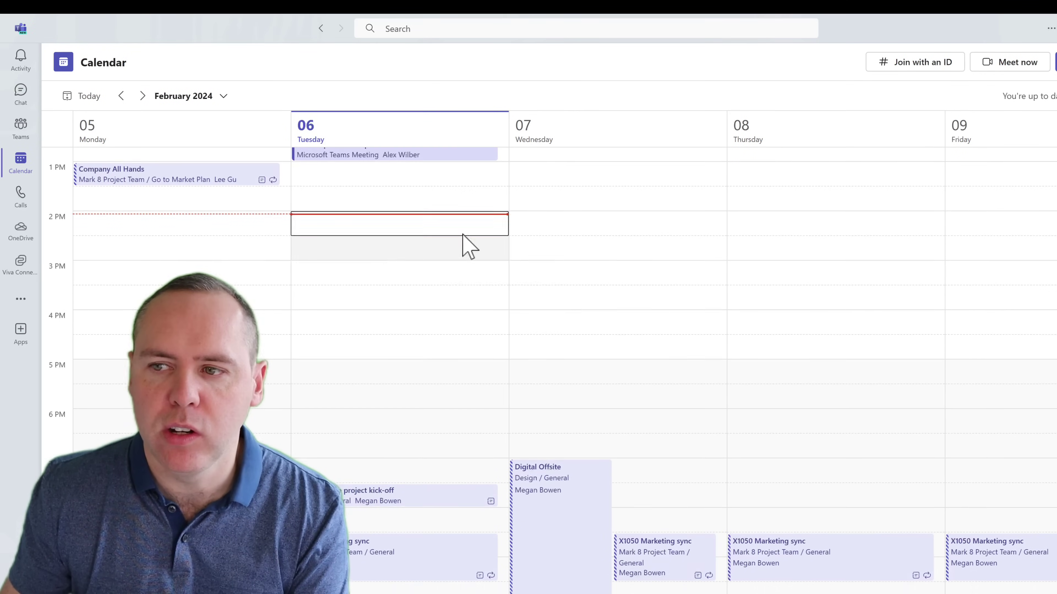
left_click(463, 235)
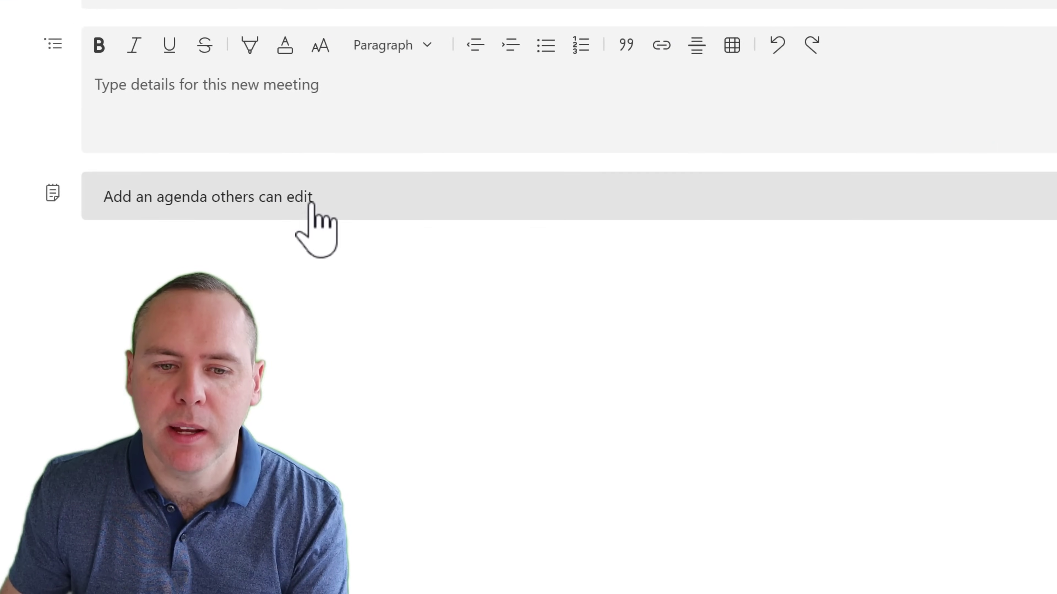
left_click(171, 398)
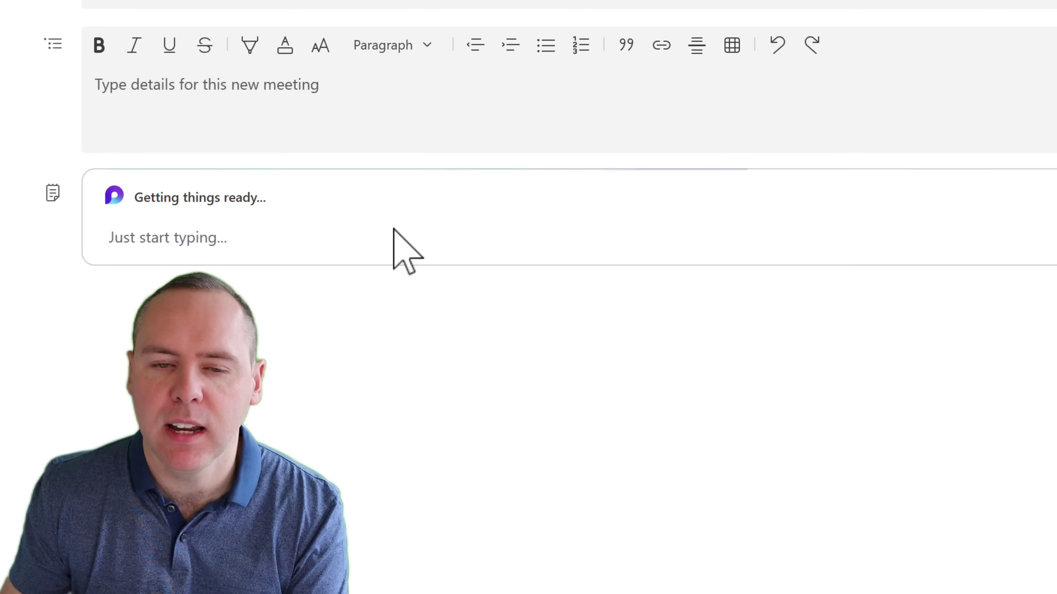
scroll(417, 321, "down", 2)
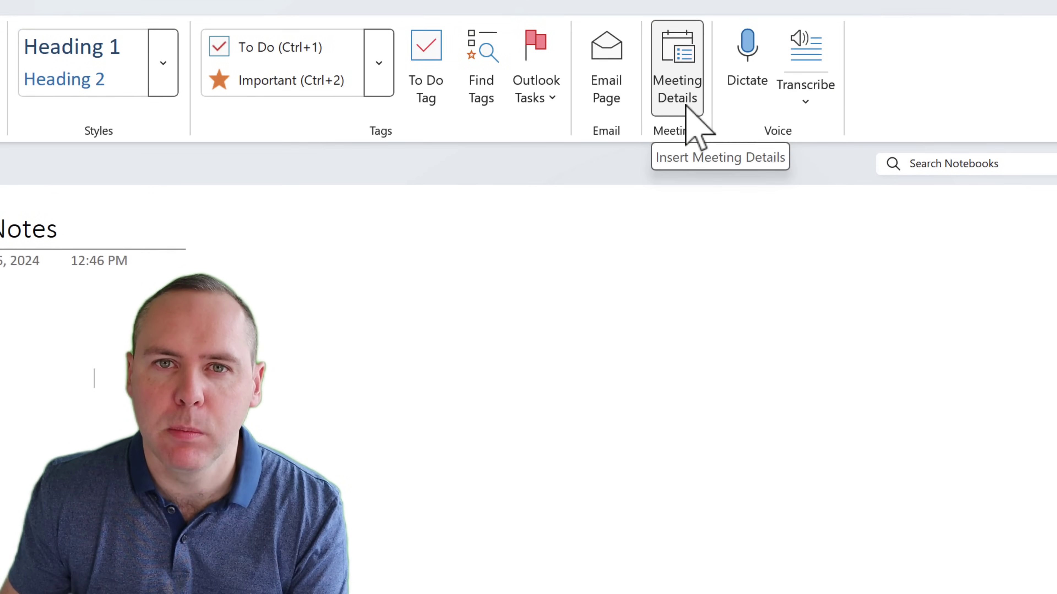
Insert the Catch-Up on GreenSpace meeting details from the day's meeting list onto the page
left_click(682, 99)
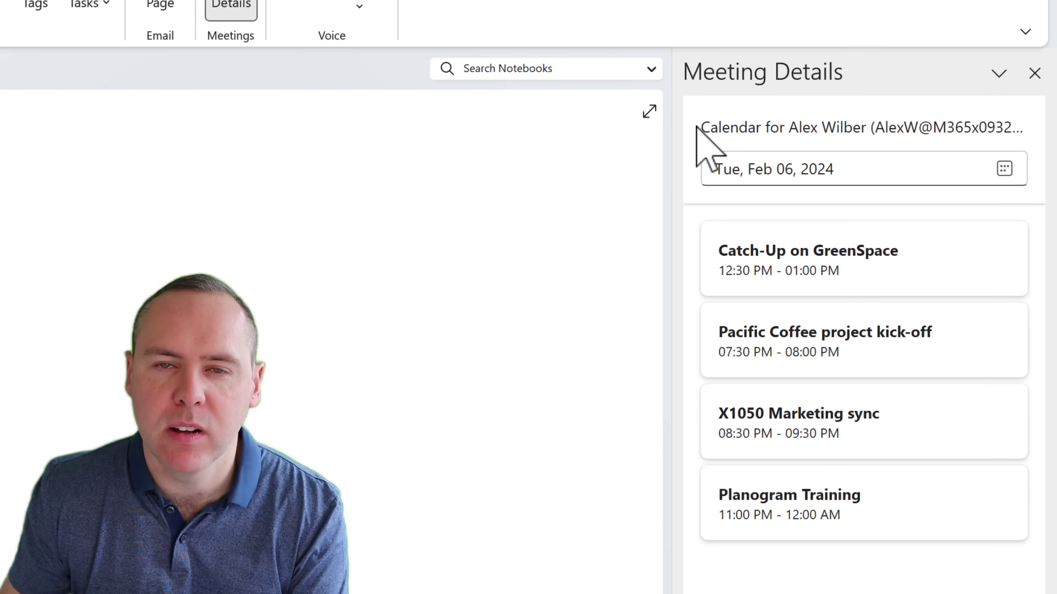
double_click(762, 271)
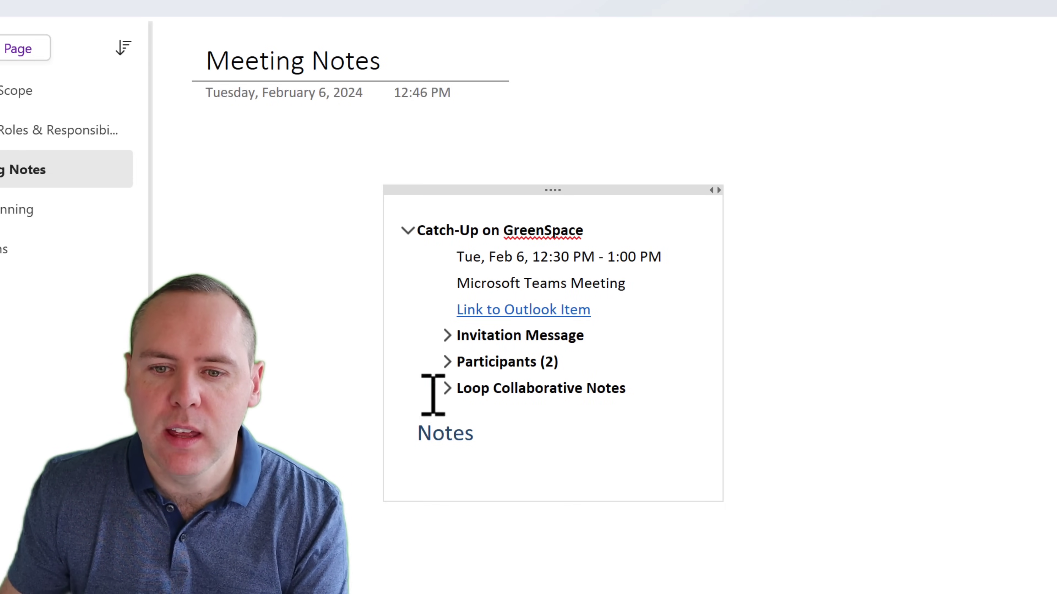
Expand the Loop notes, review the agenda, and place the cursor after Setup Meeting Next Week
left_click(445, 391)
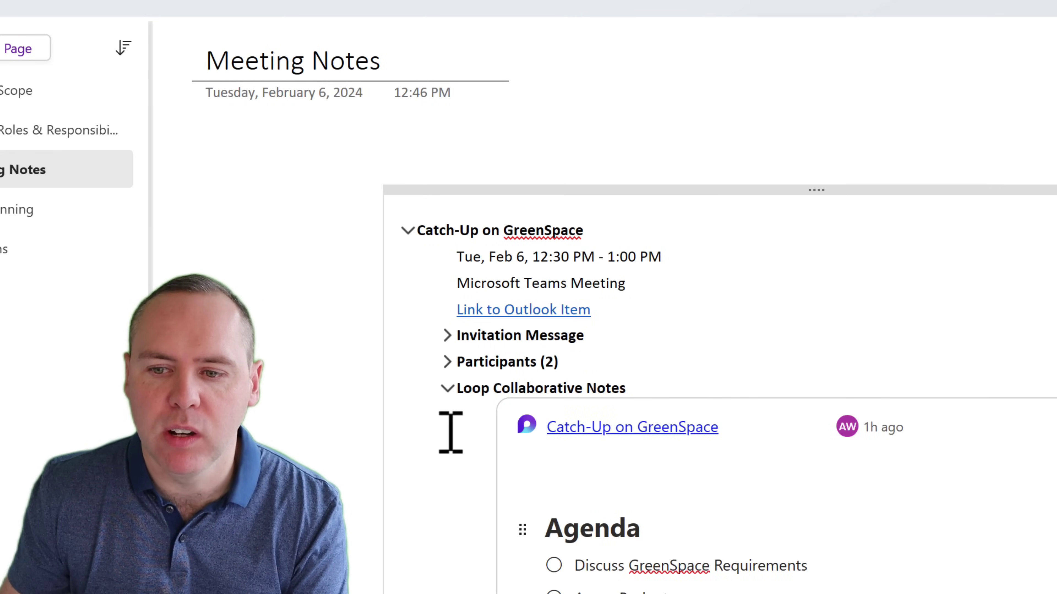
scroll(448, 416, "down", 3)
scroll(448, 402, "down", 2)
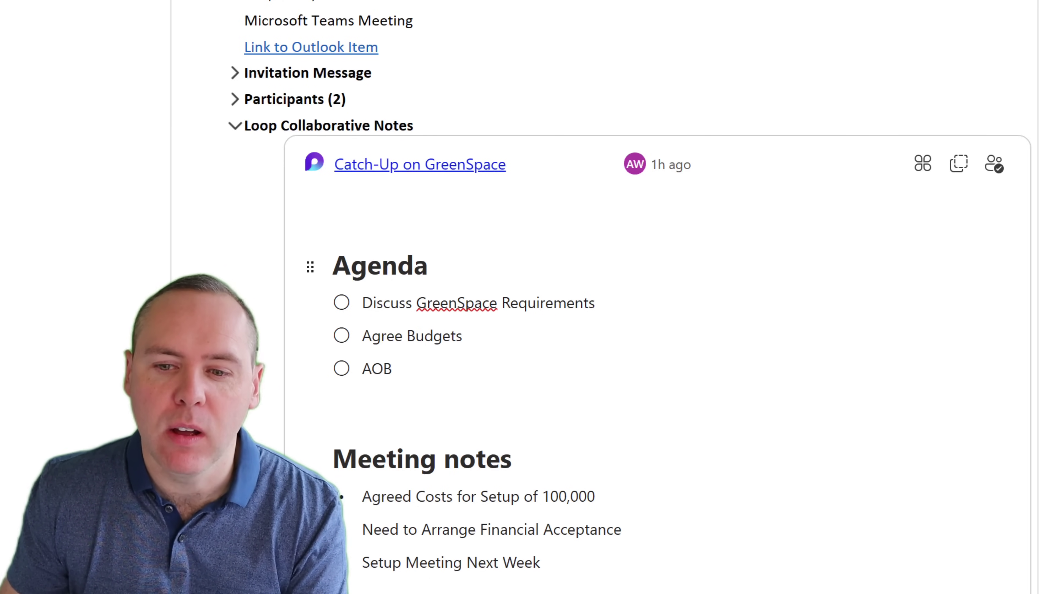
scroll(566, 561, "down", 3)
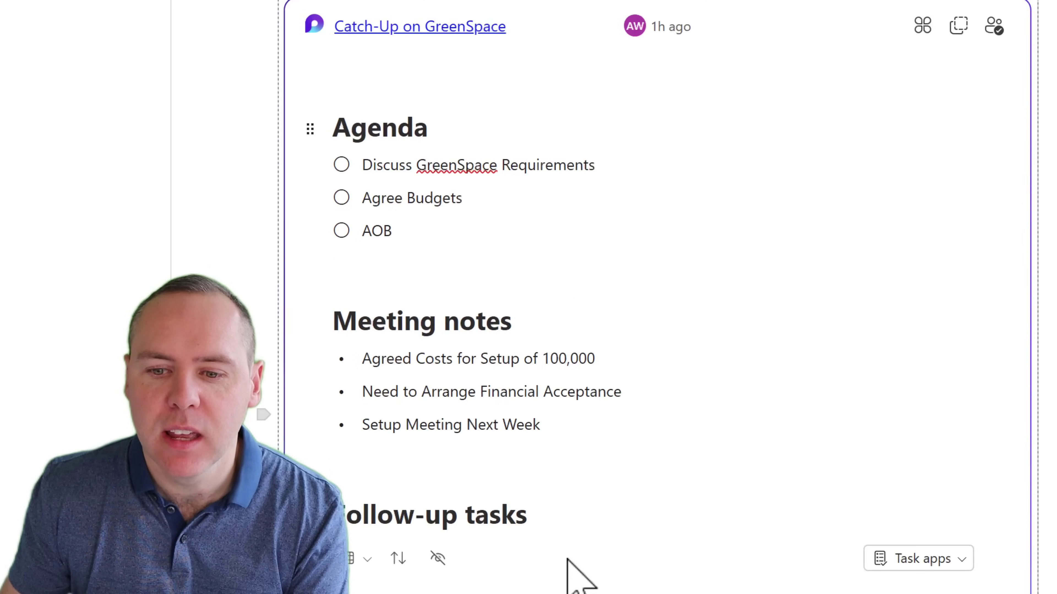
left_click(566, 422)
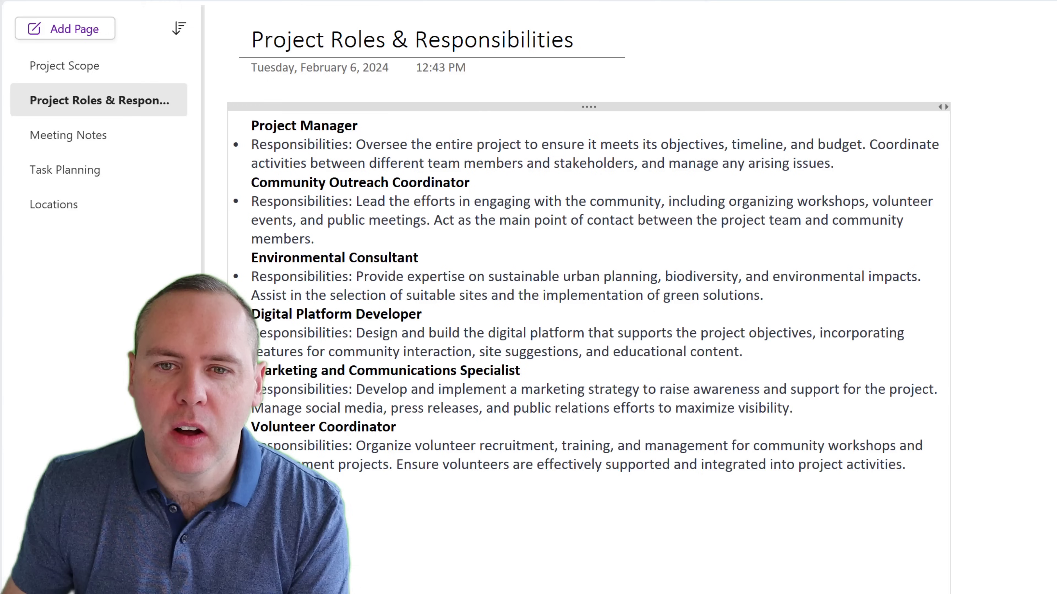
Insert a Loop Table component and begin entering its Stakeholder Map title
left_click(464, 10)
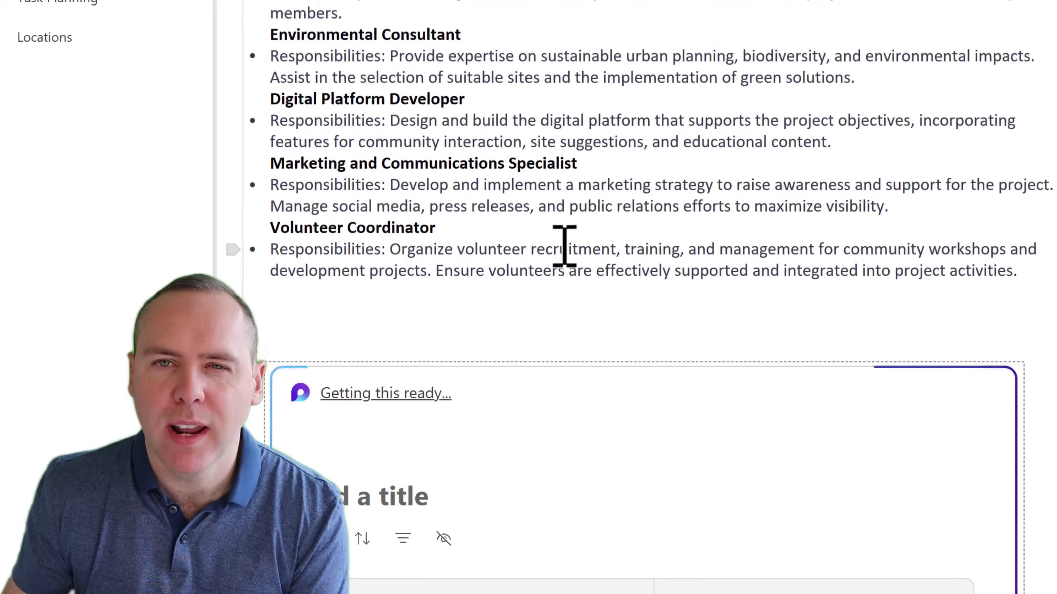
scroll(565, 245, "down", 8)
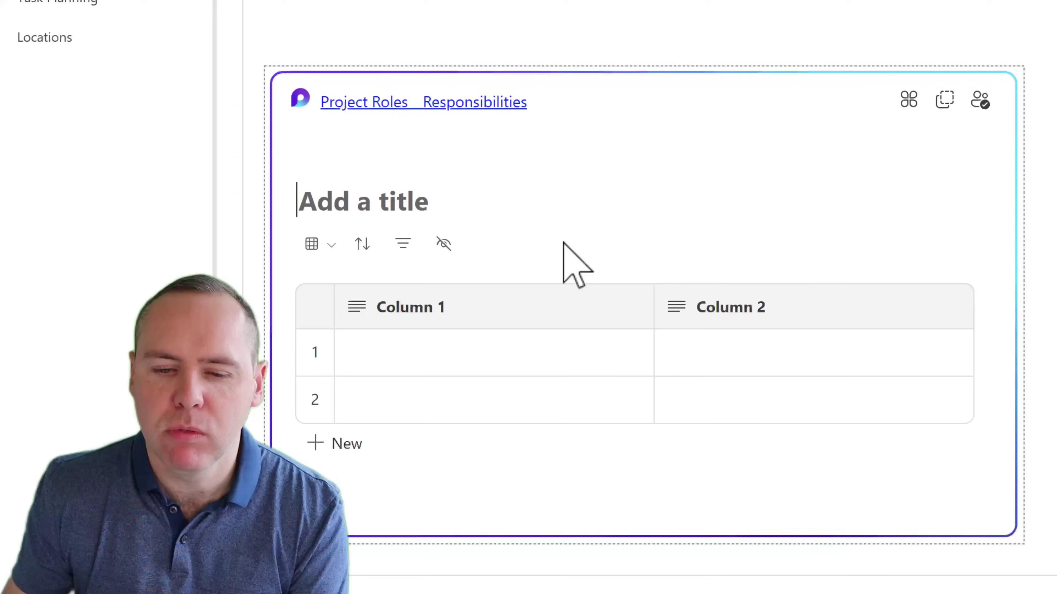
left_click(426, 64)
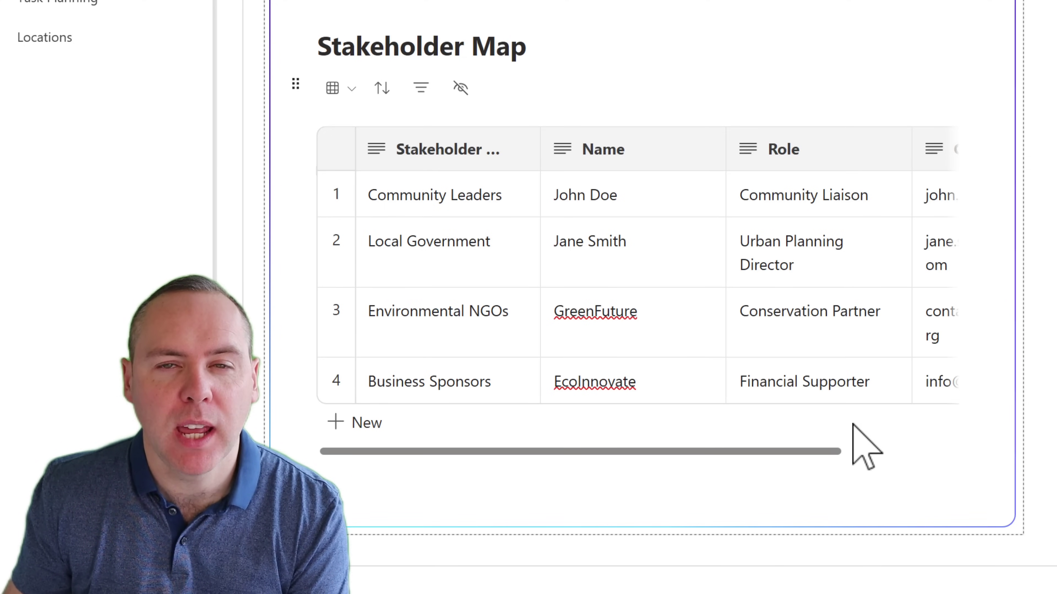
Apply and then remove a Stakeholder Group ascending sort, and close the filter options unused
left_click(381, 90)
left_click(452, 179)
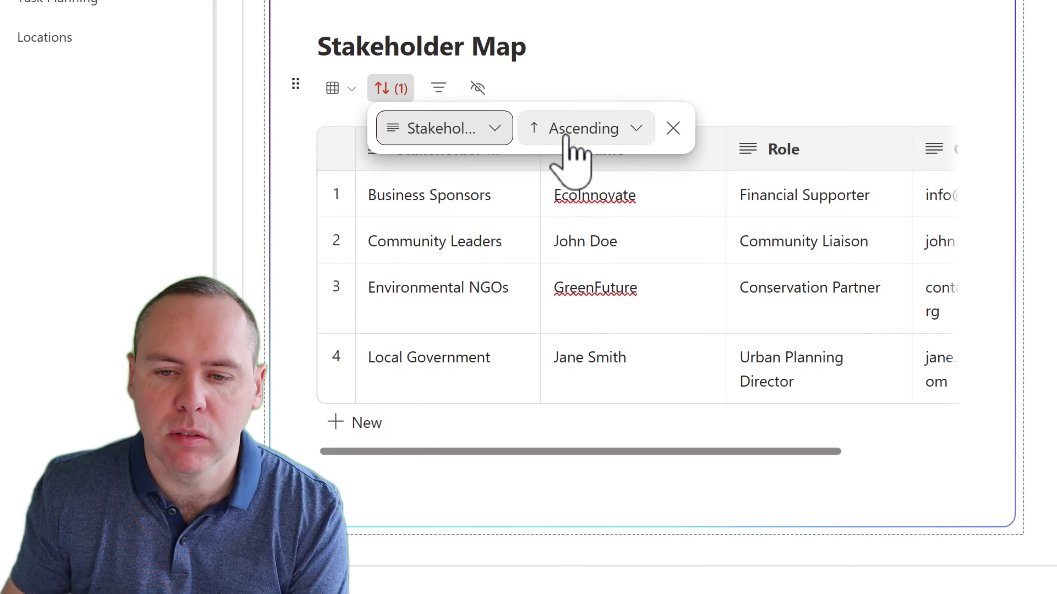
left_click(672, 130)
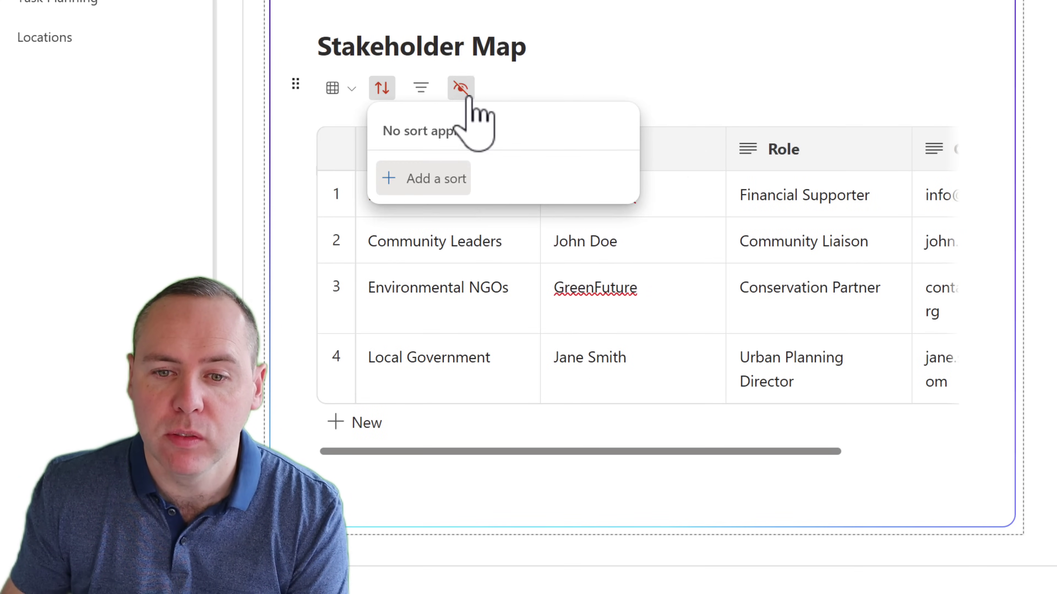
left_click(420, 89)
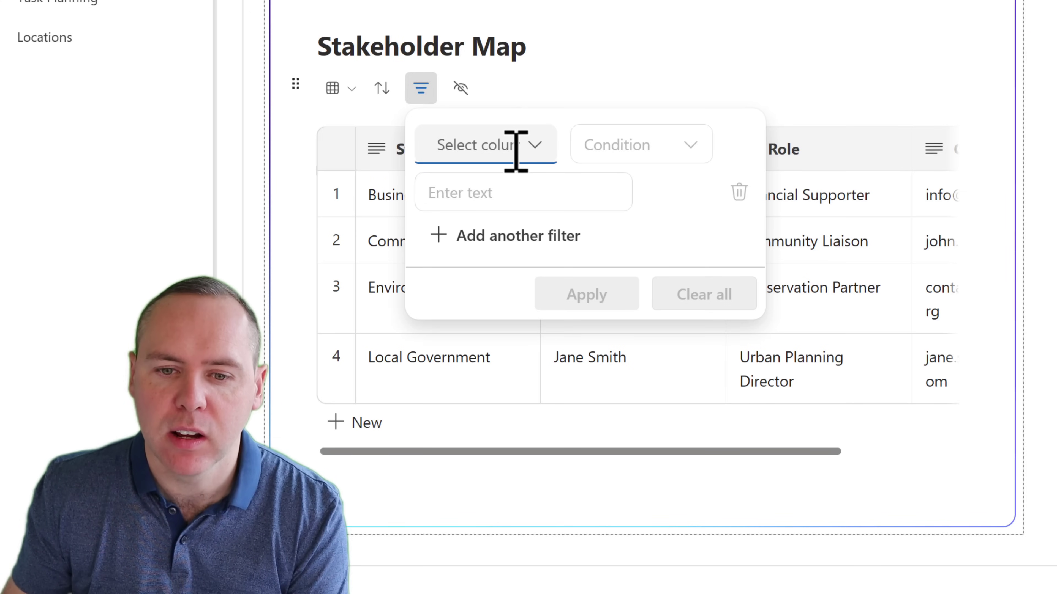
key("Escape")
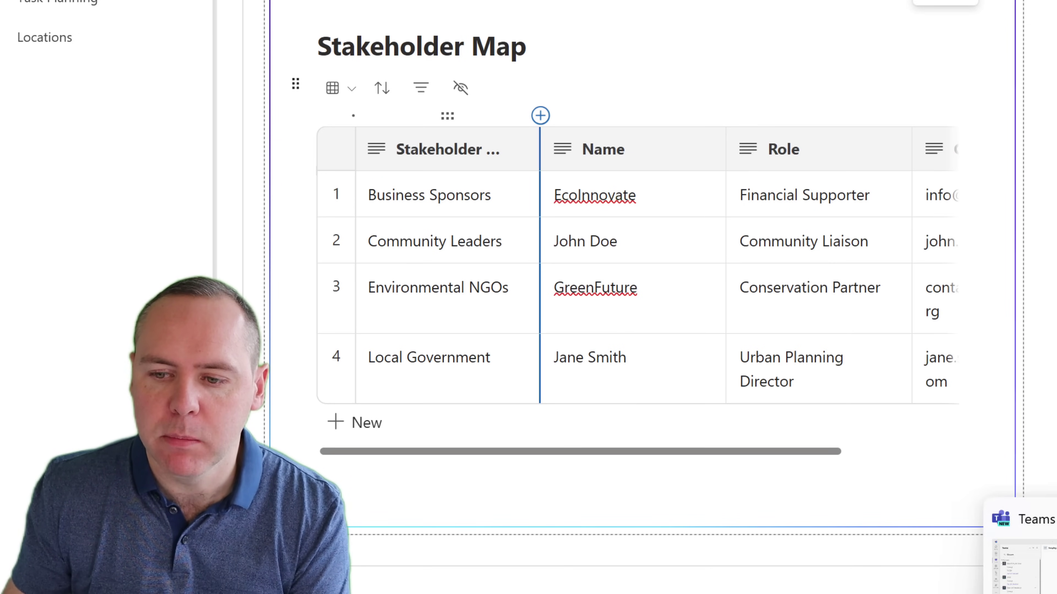
Paste the Project Roles Loop table into a new Teams Scoping channel post and send it
left_click(1027, 562)
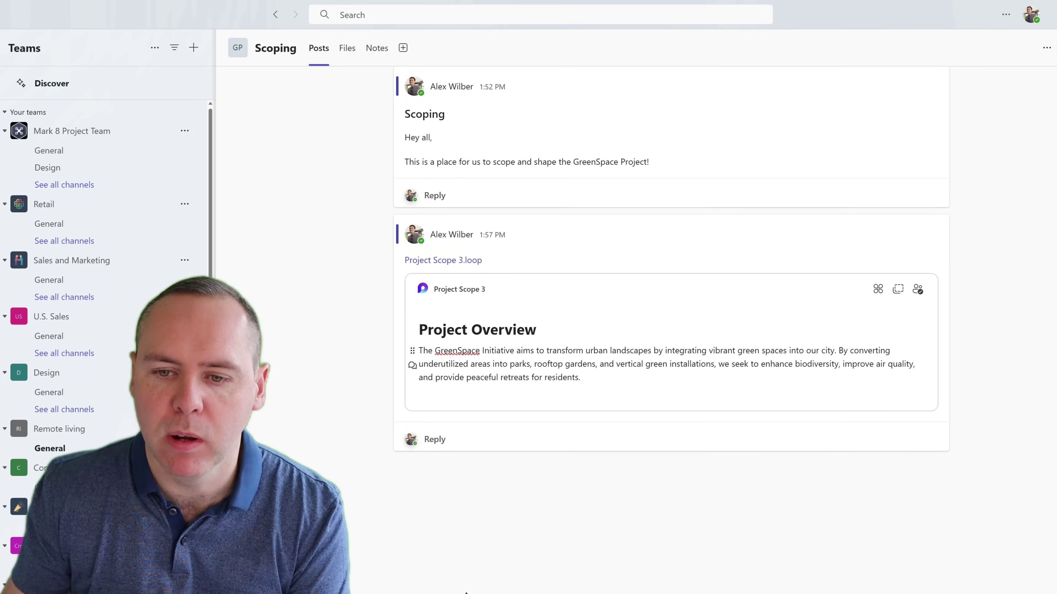
left_click(514, 574)
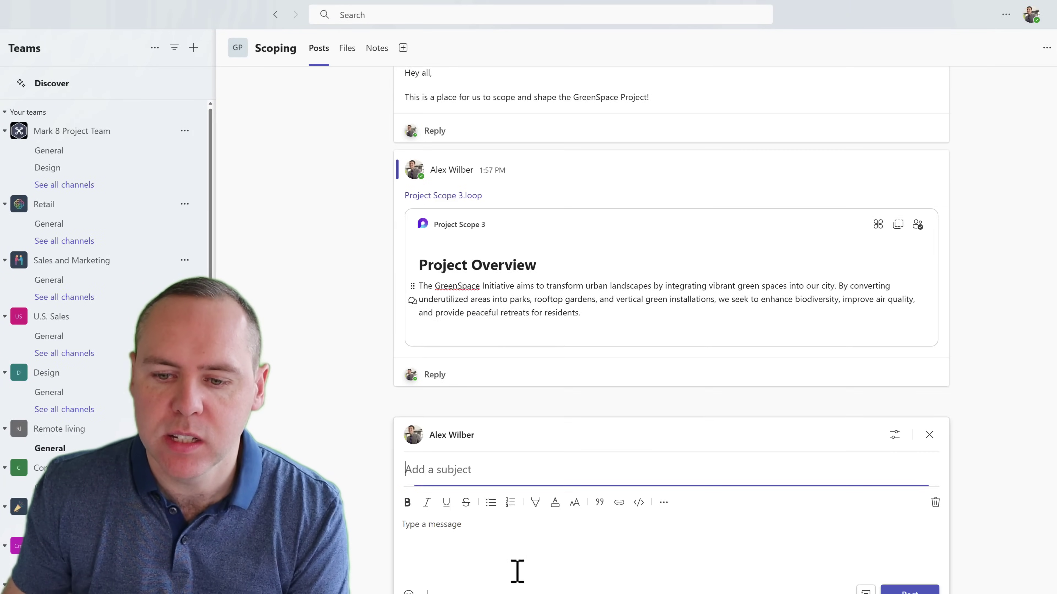
type("Project Roles _ Responsibilities.loop")
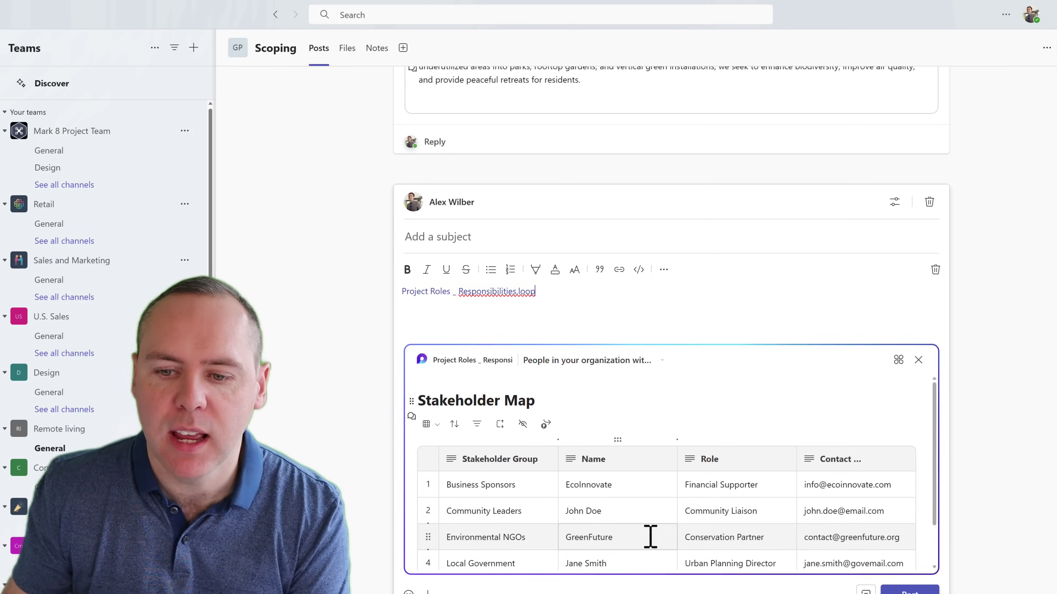
scroll(682, 535, "down", 1)
key("ctrl+Return")
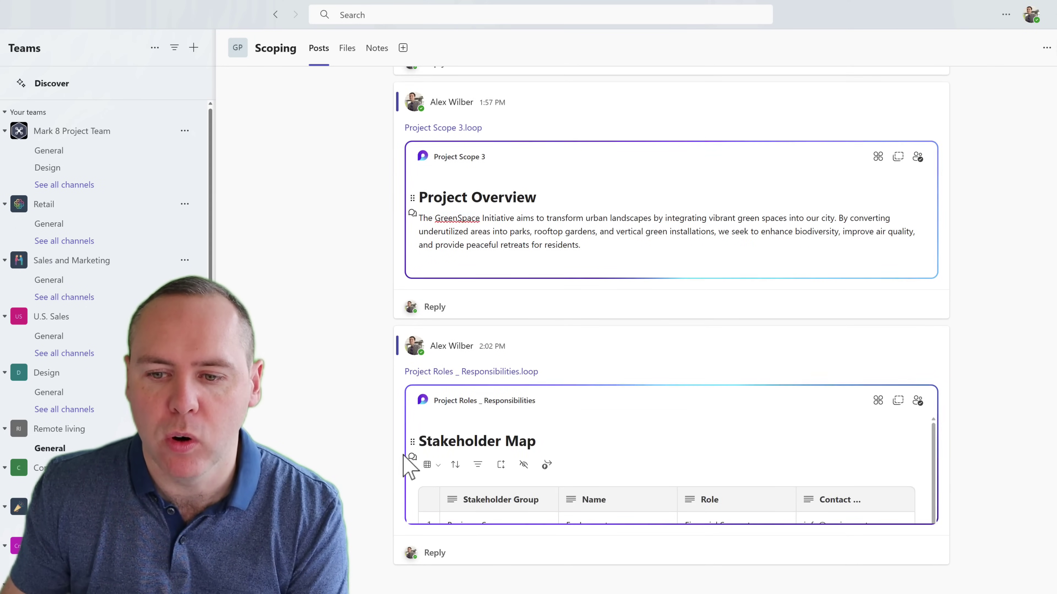
Add an Address column between Stakeholder Group and Name in the shared table
left_click(512, 395)
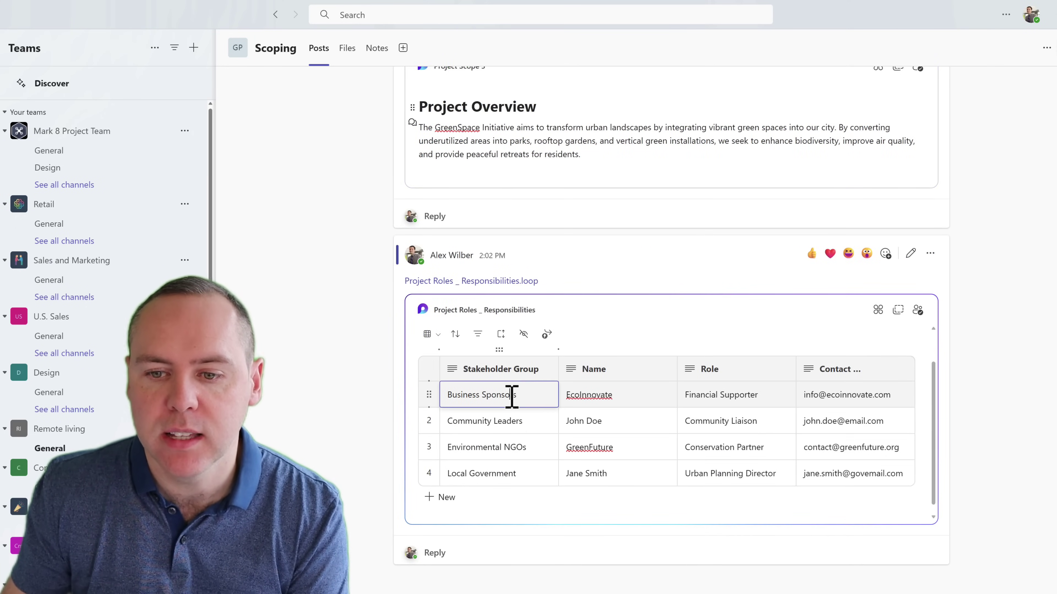
left_click(558, 350)
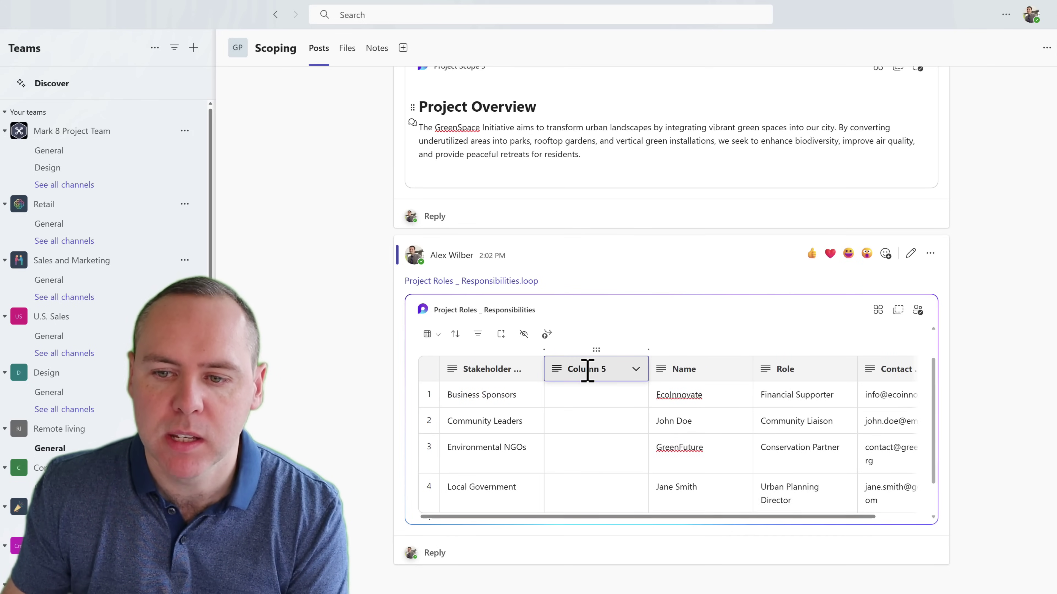
type("Ad")
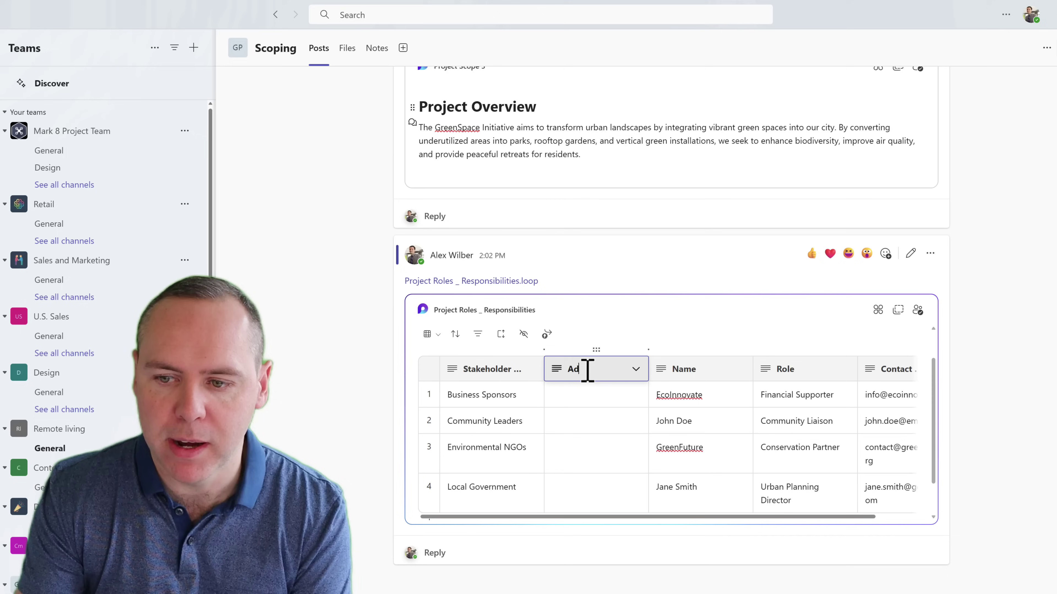
type("dress")
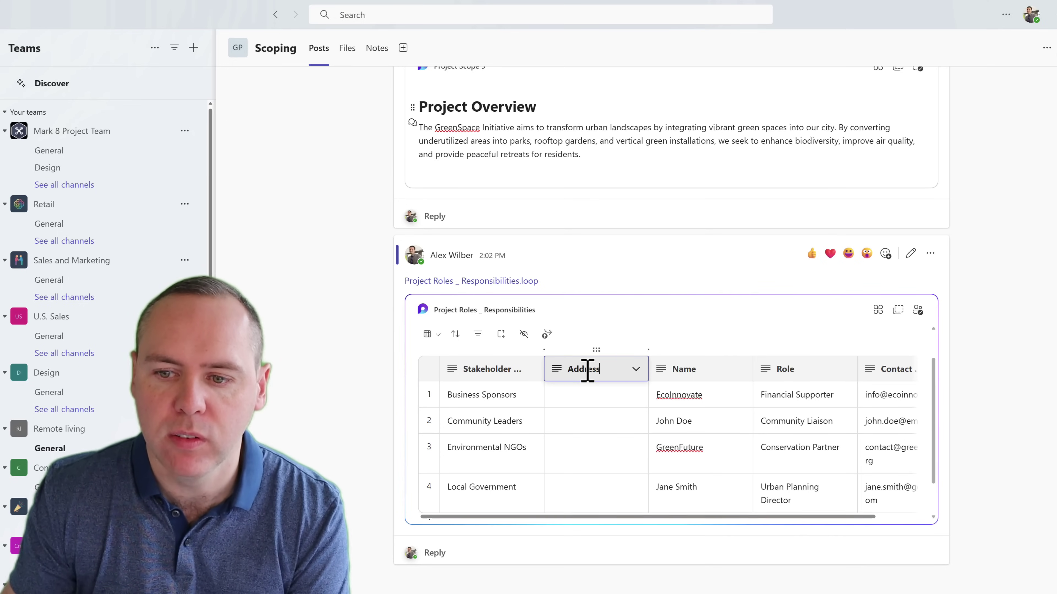
key("Return")
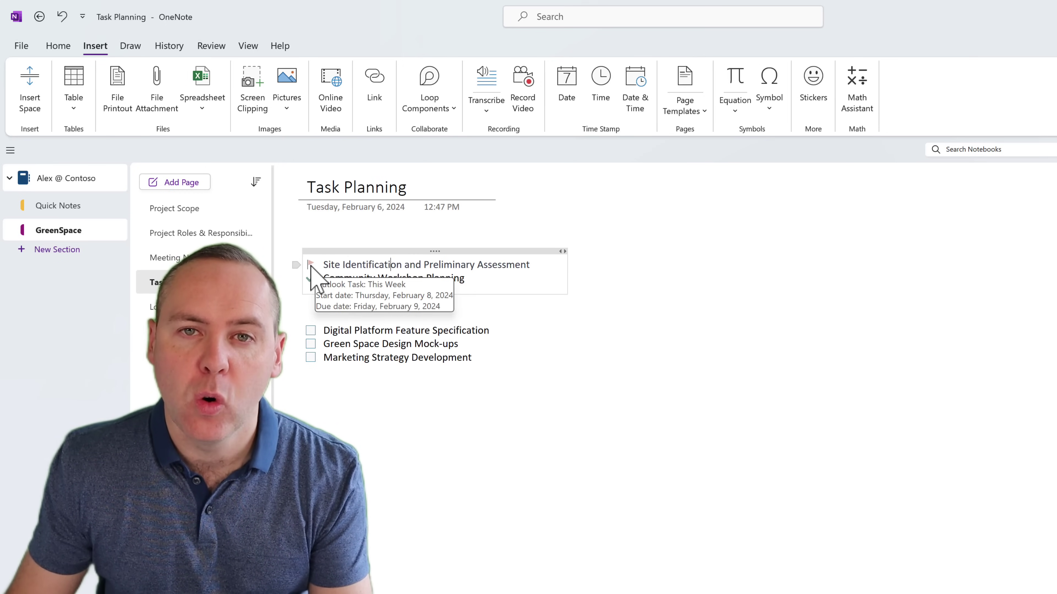
Insert a Loop Task List component below the existing task list
left_click(324, 409)
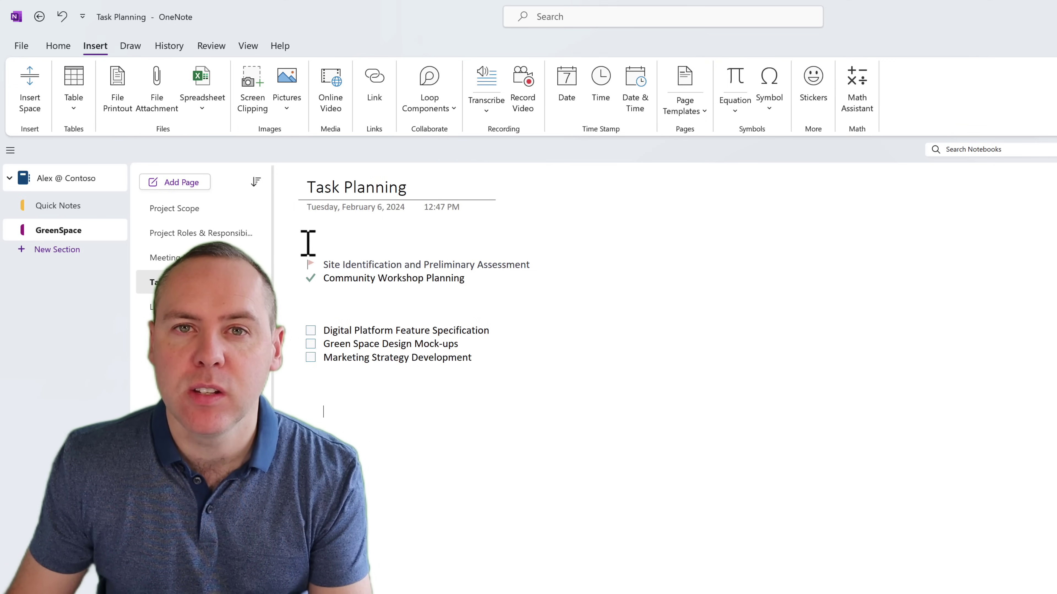
left_click(442, 108)
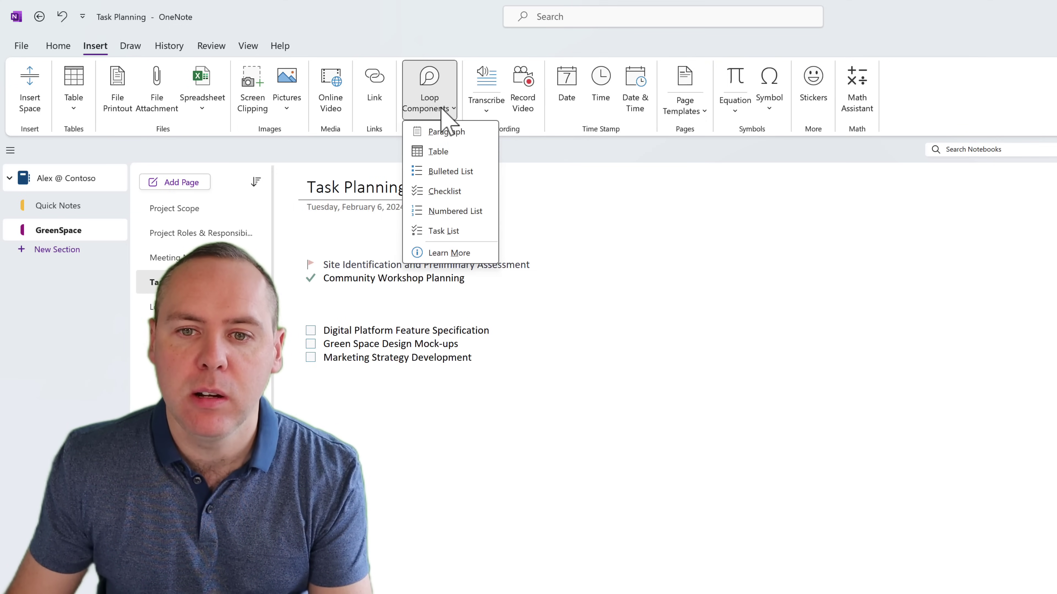
left_click(455, 232)
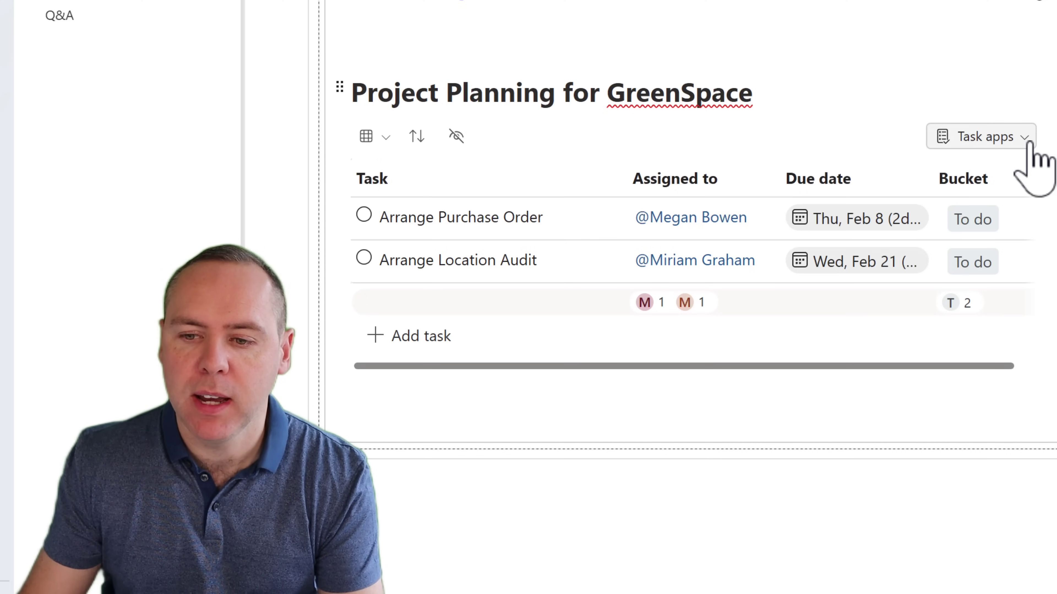
Open the task list's Task Planning plan in Planner via Task apps
left_click(1028, 139)
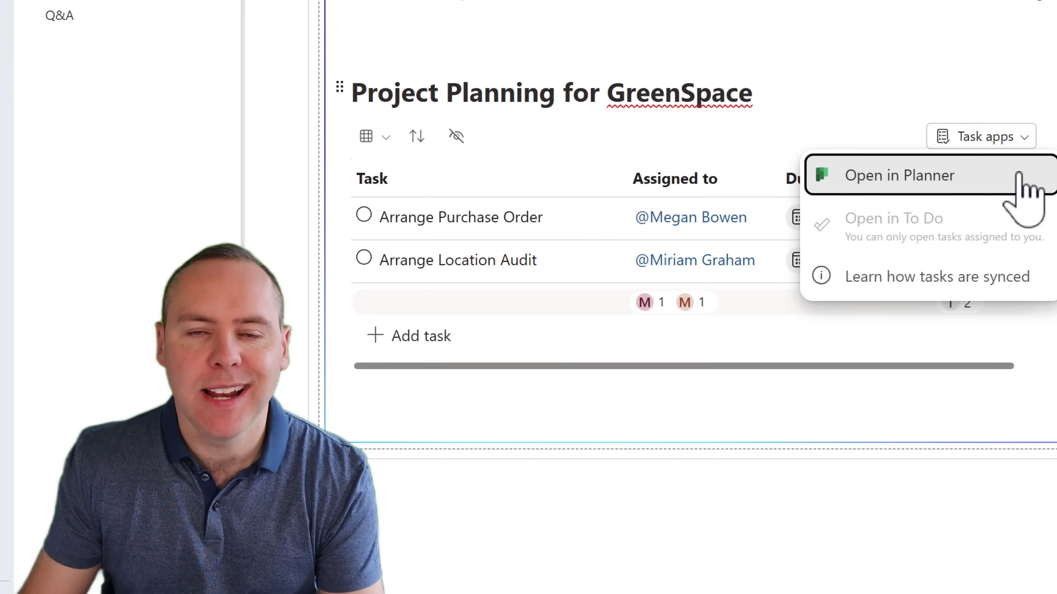
left_click(1017, 175)
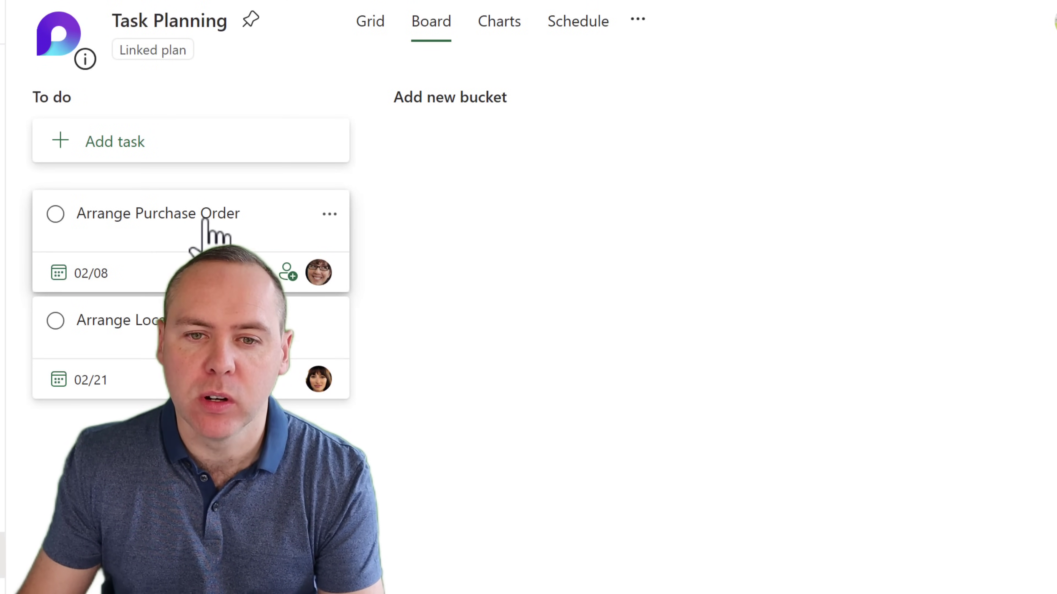
Check the Arrange Purchase Order task card, close it, and start a new bucket
left_click(204, 221)
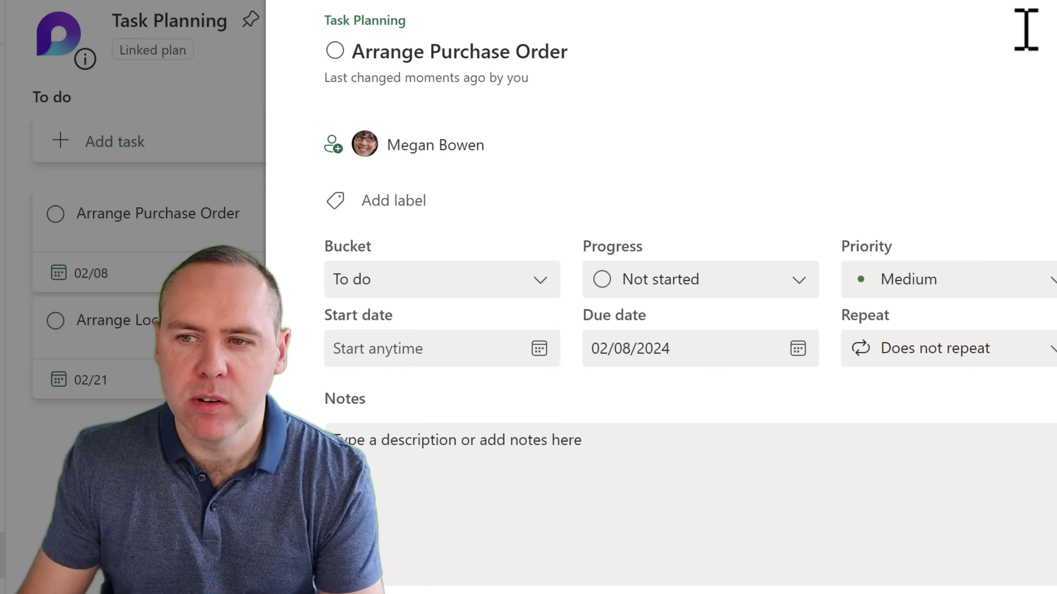
left_click(1054, 21)
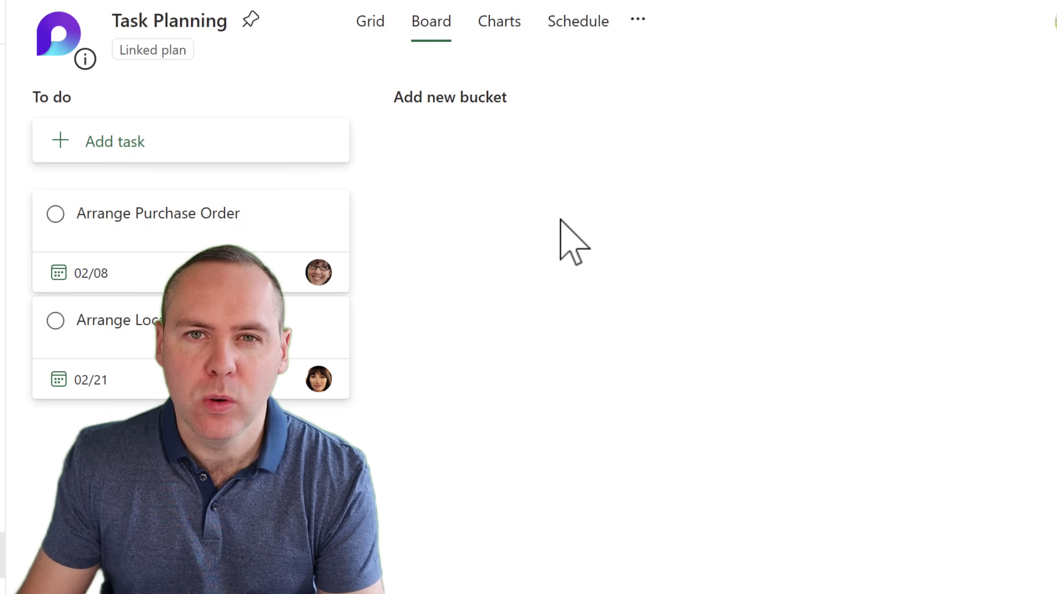
left_click(456, 102)
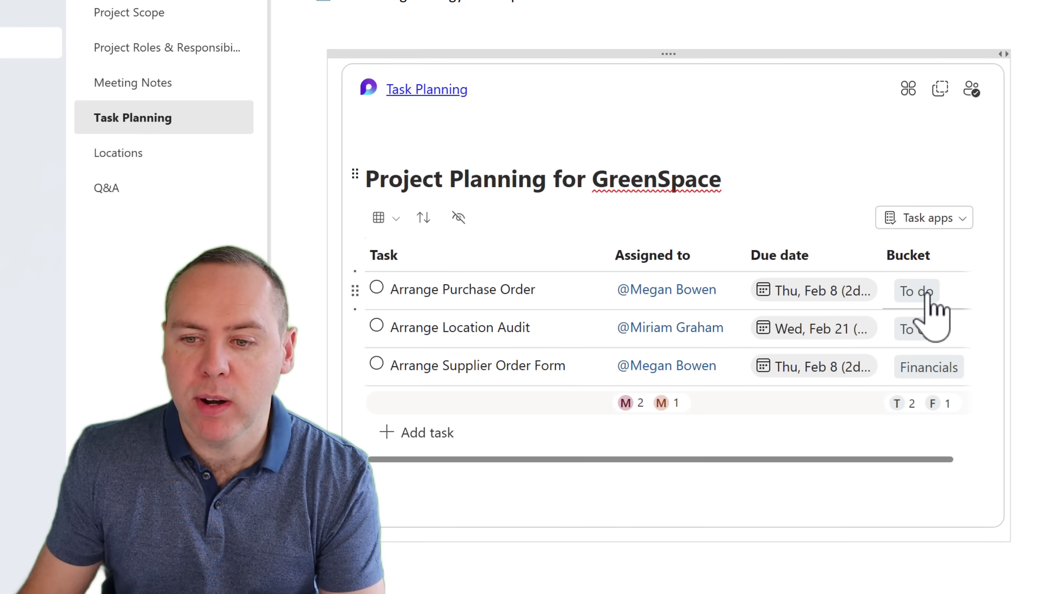
Move Arrange Purchase Order into the Financials bucket
left_click(927, 293)
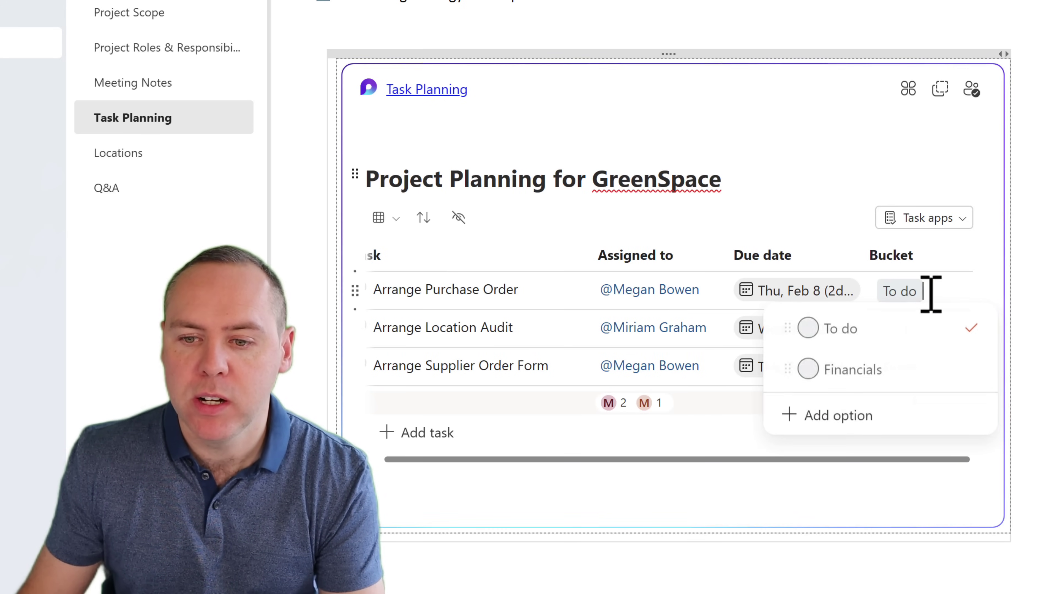
left_click(881, 374)
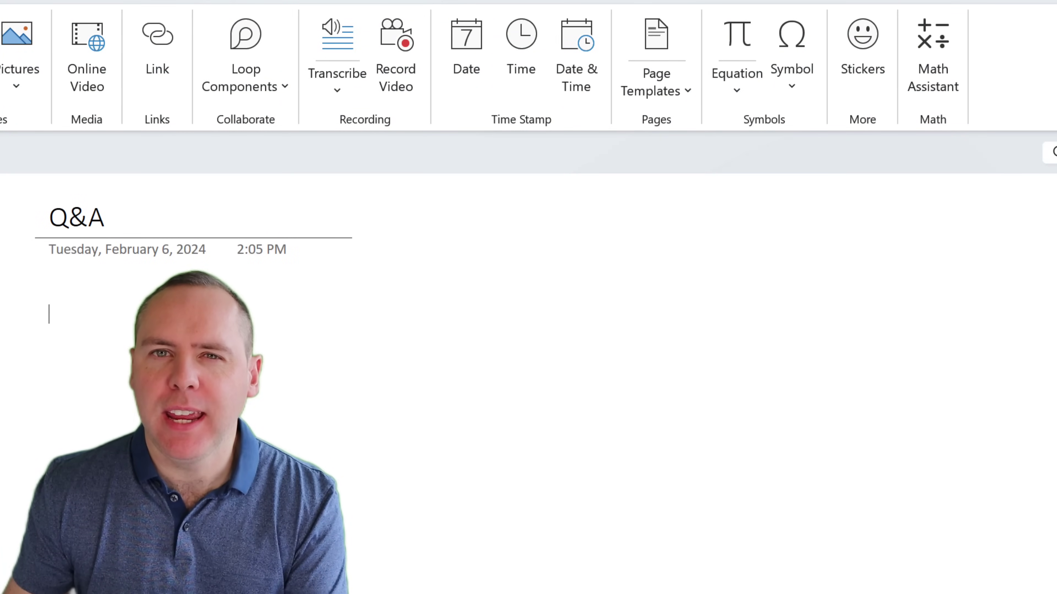
Add a Loop Paragraph component from the Loop Components list
left_click(258, 87)
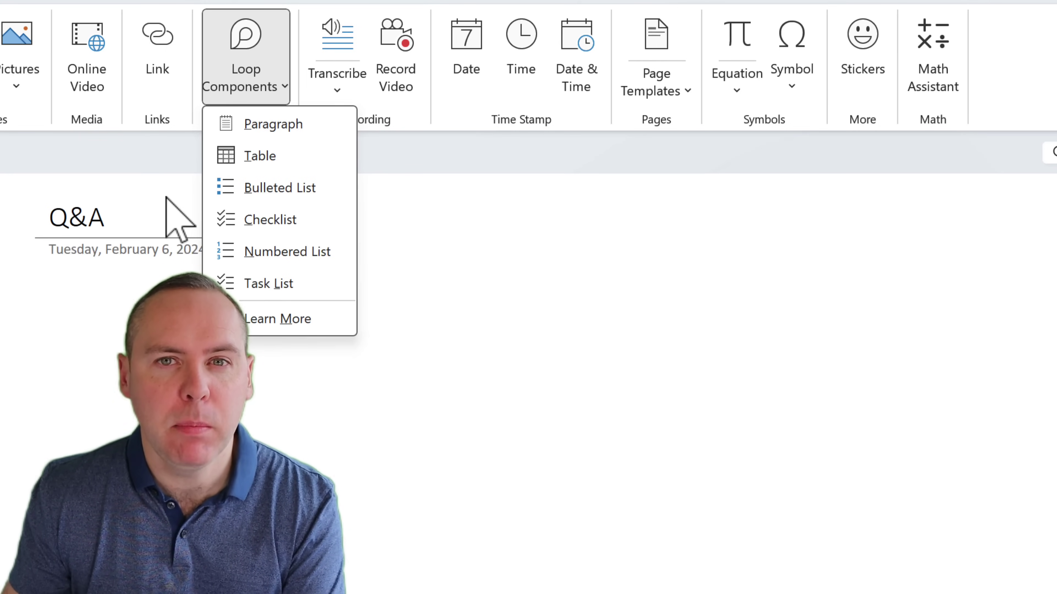
left_click(296, 130)
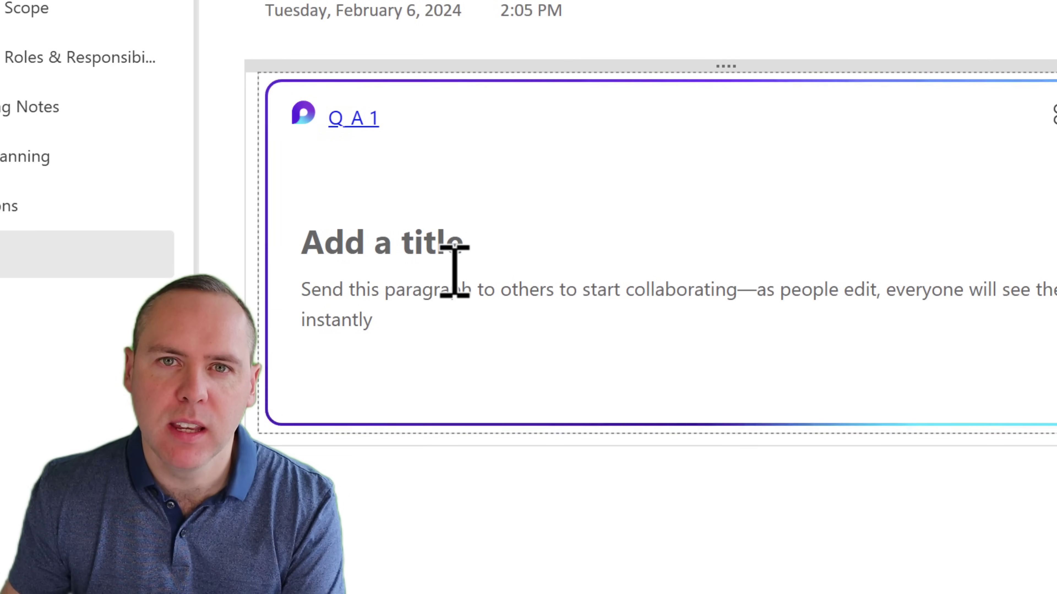
Insert a Q&A Session template from the slash menu into the Q A 1 component's paragraph
left_click(404, 295)
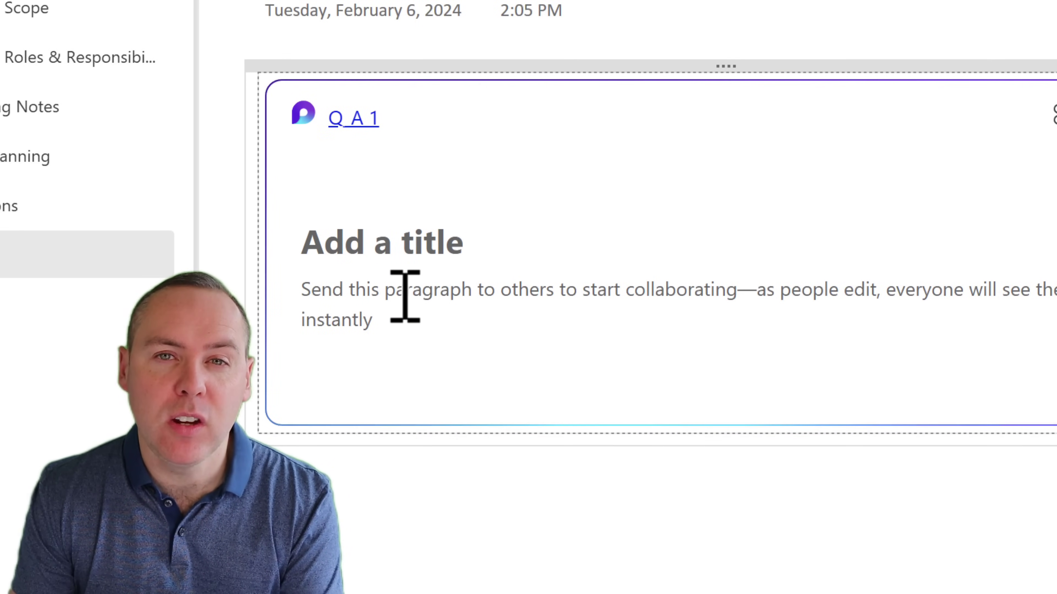
type("/")
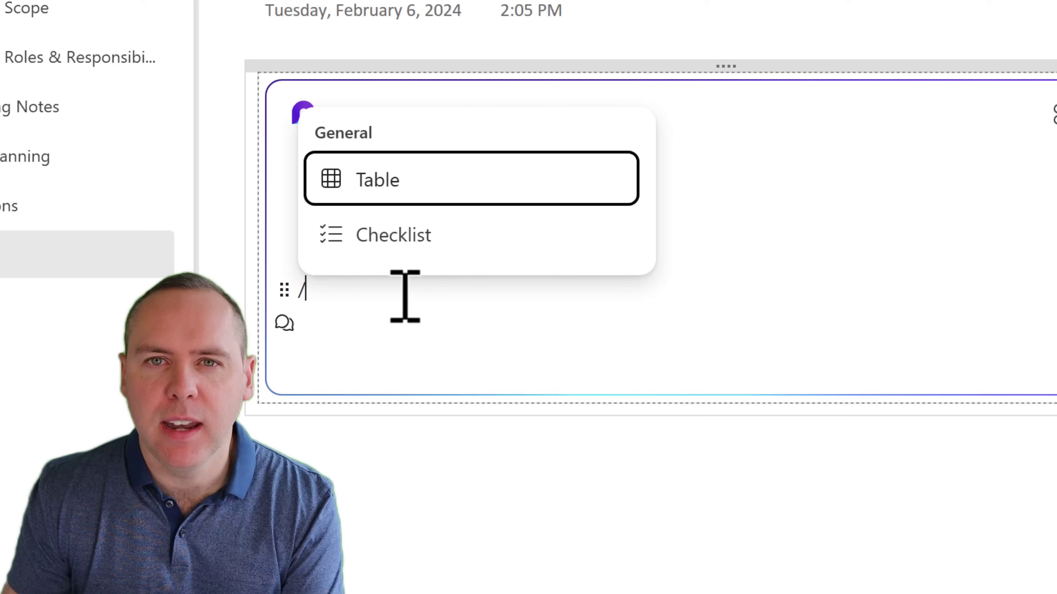
key("Down")
key("Down")
key("Down")
key("Down")
key("Down")
key("Down")
key("Down")
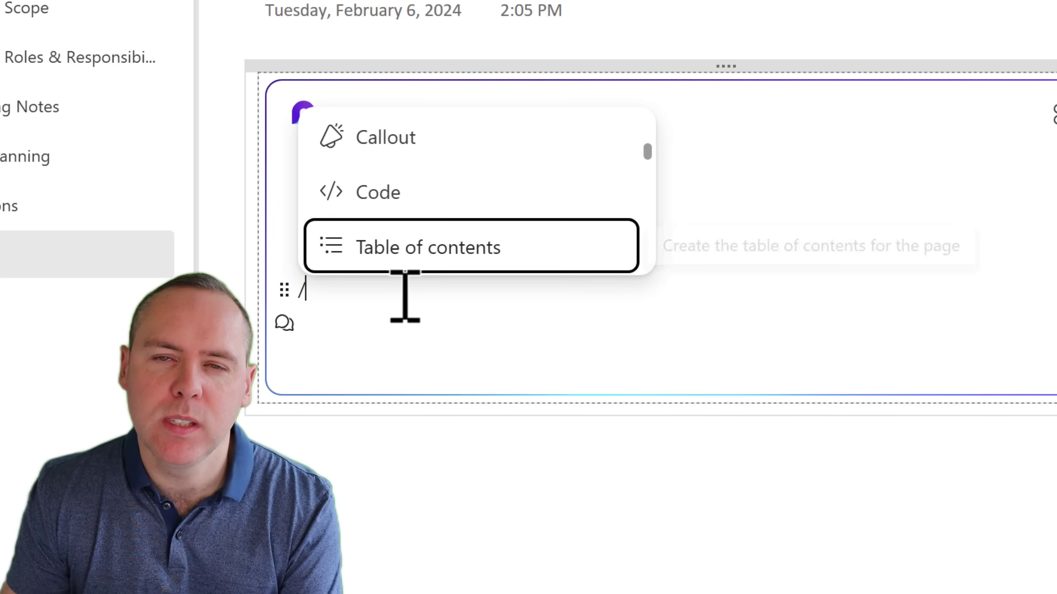
key("Down")
key("Down")
key("Down")
key("Down")
key("Down")
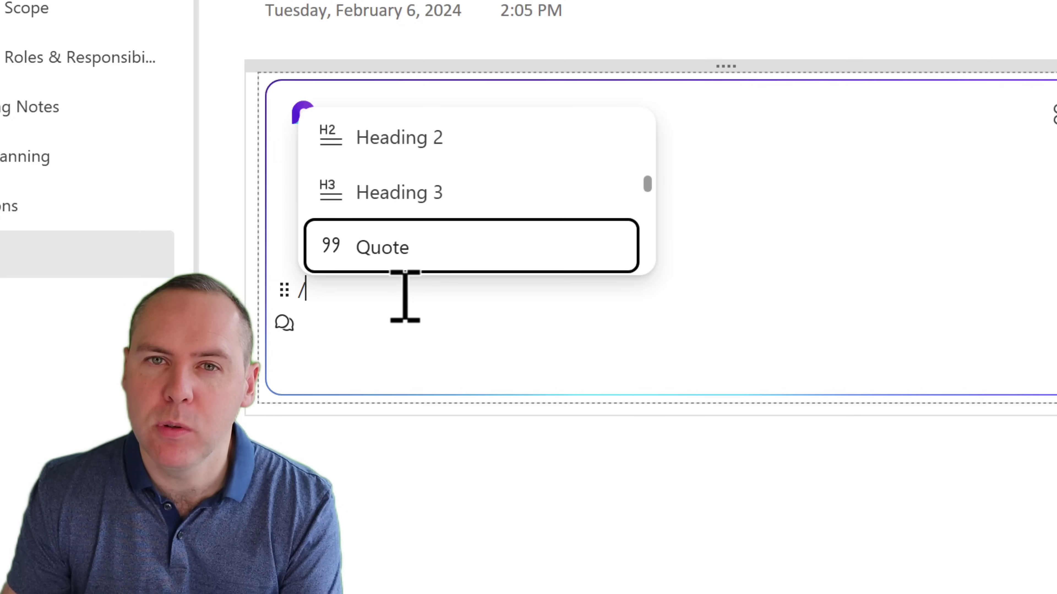
key("Down")
key("Down")
key("Down")
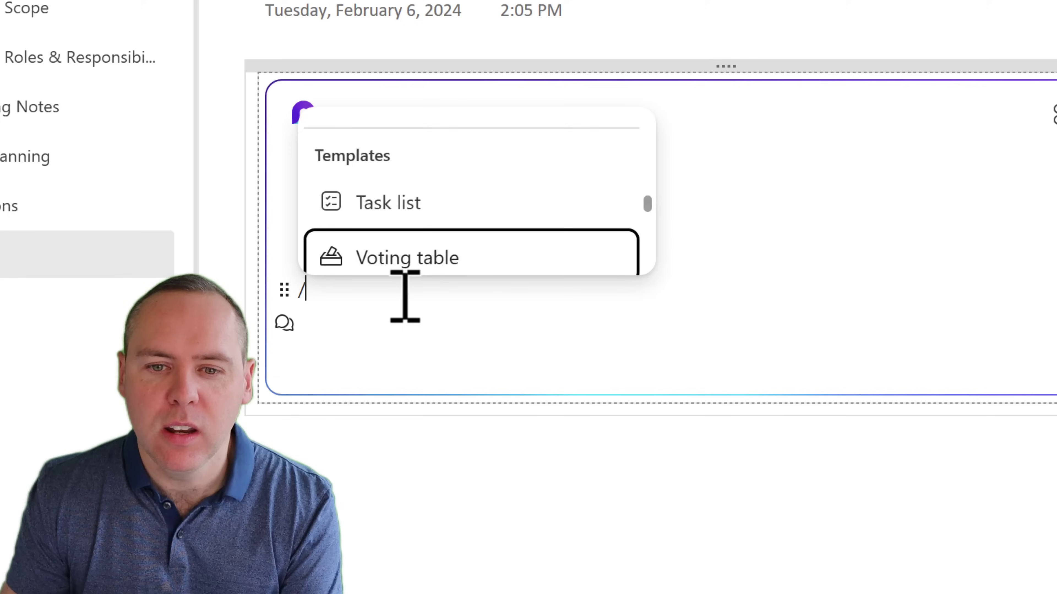
key("Down")
key("Down")
key("Down")
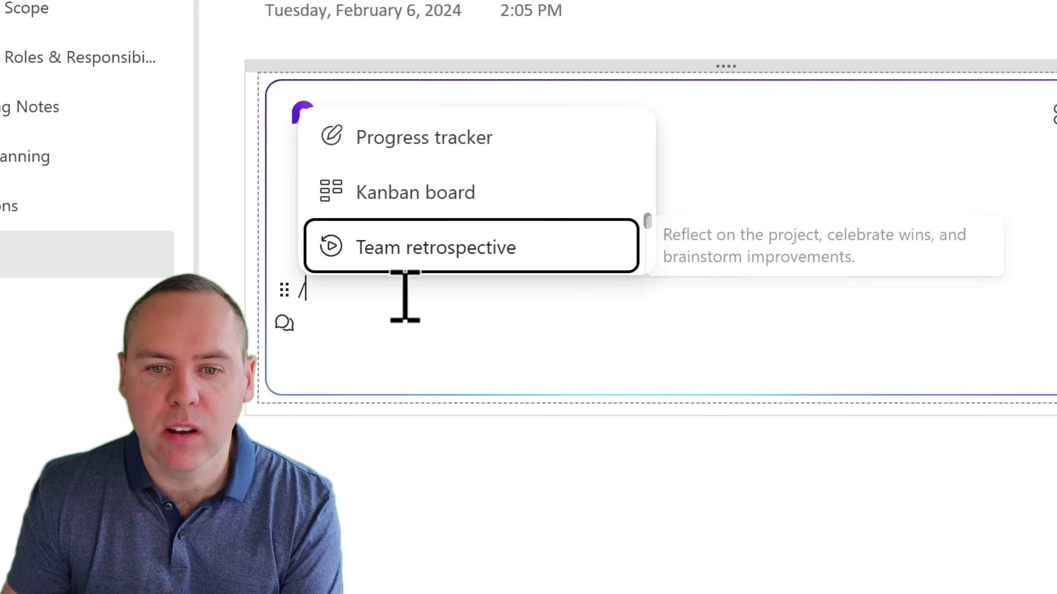
key("Down")
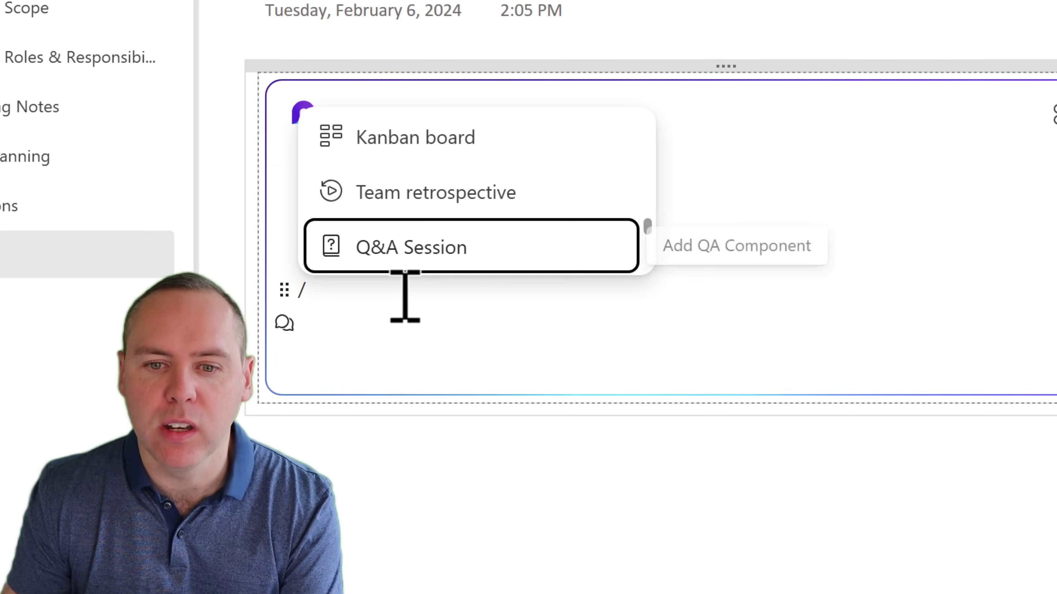
left_click(417, 258)
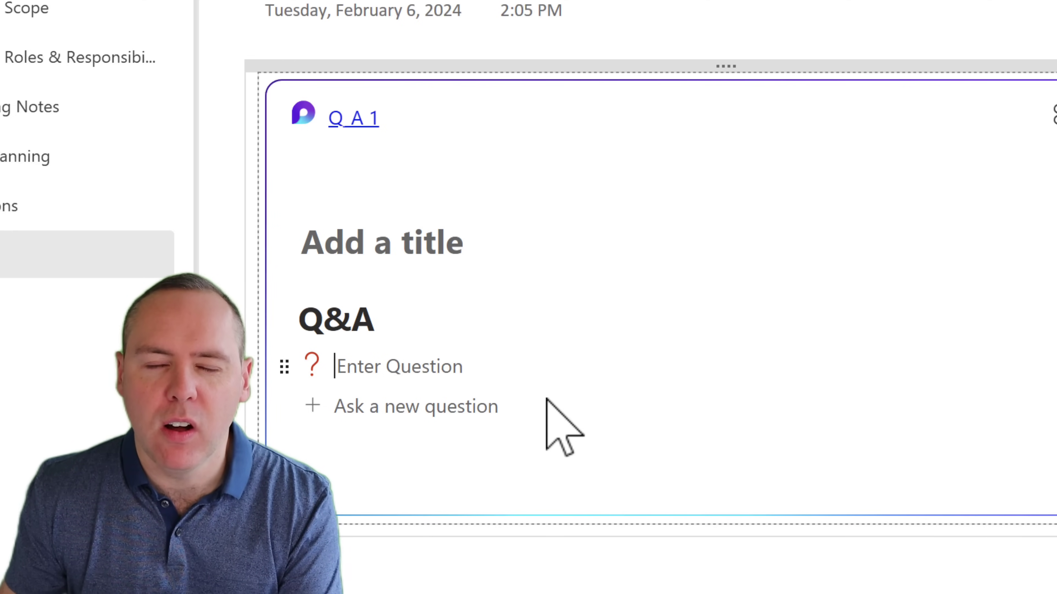